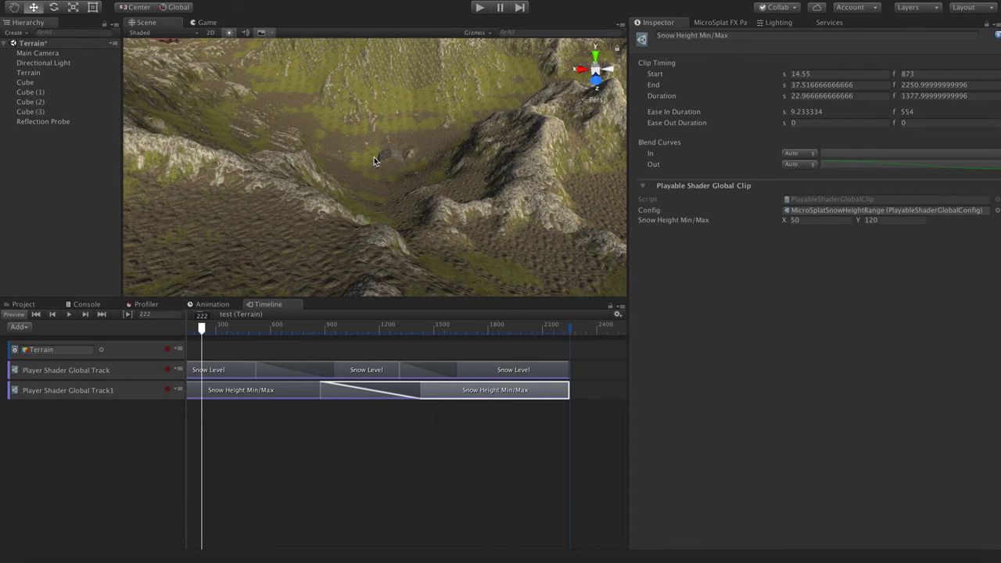
Step: Select the Terrain object to show its components, including the Playable Director with the 'test' timeline
click(28, 72)
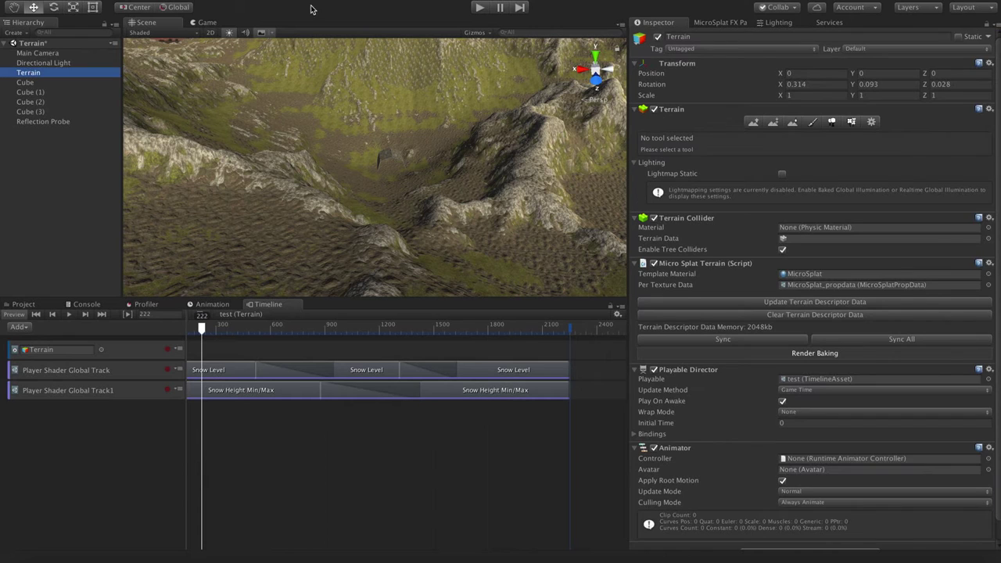
Step: Open the terrain's MicroSplat template material and scroll to its Snow section
scroll(756, 446, down, 1)
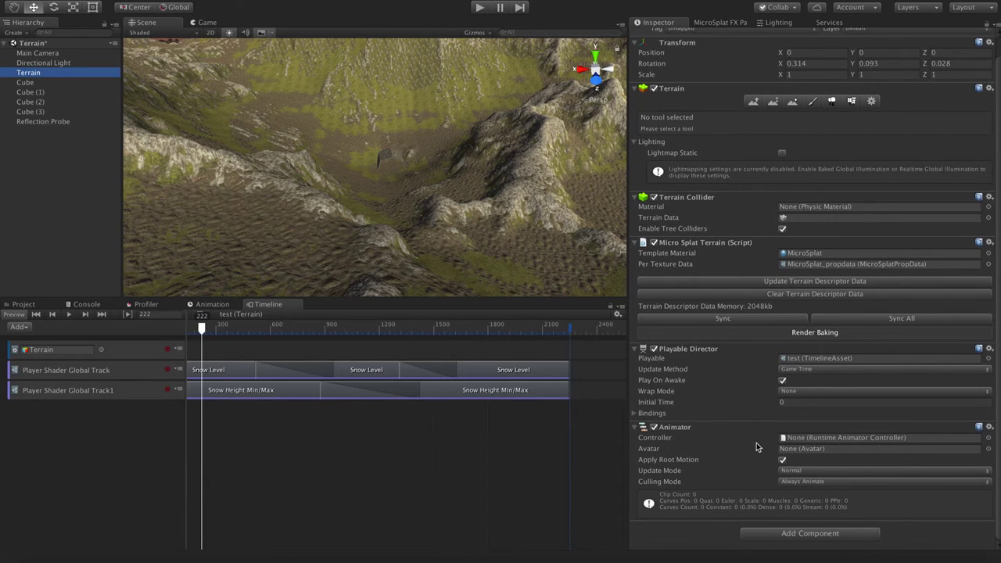
double_click(799, 252)
scroll(865, 280, down, 10)
scroll(865, 280, up, 3)
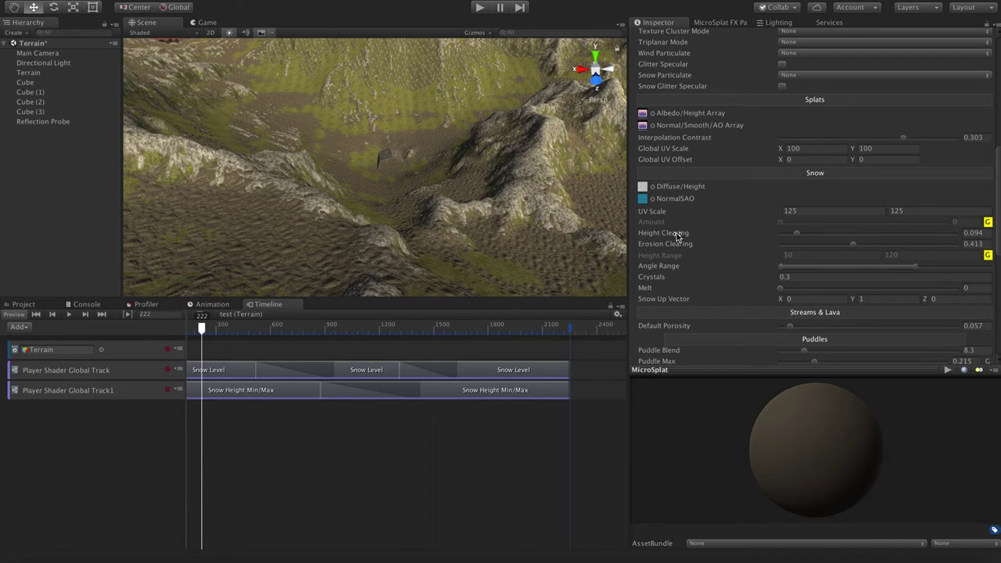
mouse_move(677, 236)
Step: Raise snow Amount with global control off, restore global control, then scrub the Timeline to preview snow
click(987, 223)
mouse_move(780, 224)
mouse_down()
mouse_move(814, 223)
mouse_move(785, 223)
mouse_up()
click(987, 222)
mouse_move(202, 330)
mouse_down()
mouse_move(510, 338)
mouse_move(416, 329)
mouse_move(200, 329)
mouse_move(500, 330)
mouse_move(195, 334)
mouse_up()
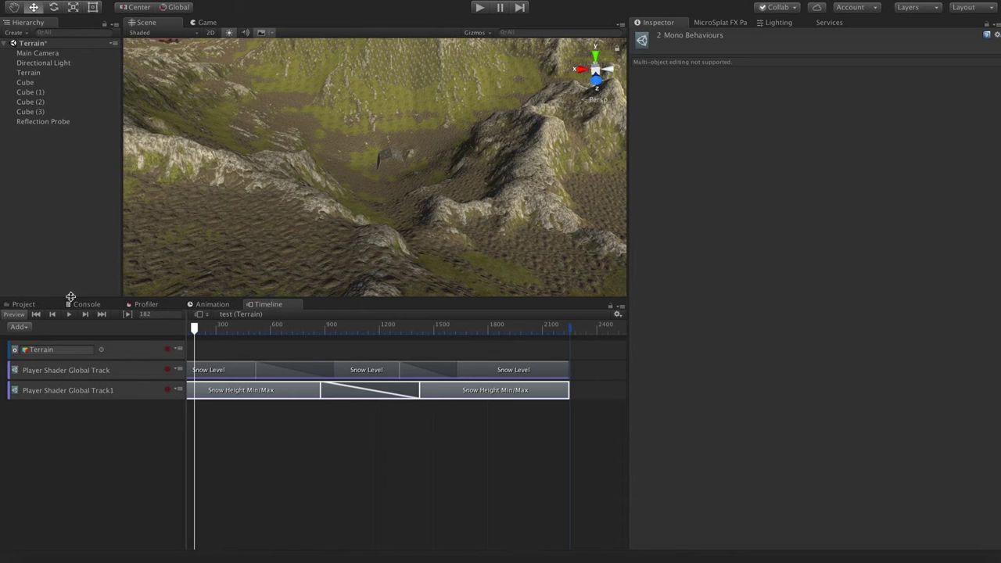
Step: Browse PlayableShaderGlobals > Scripts in the Project window to reach the MicroSplat config folder
click(22, 305)
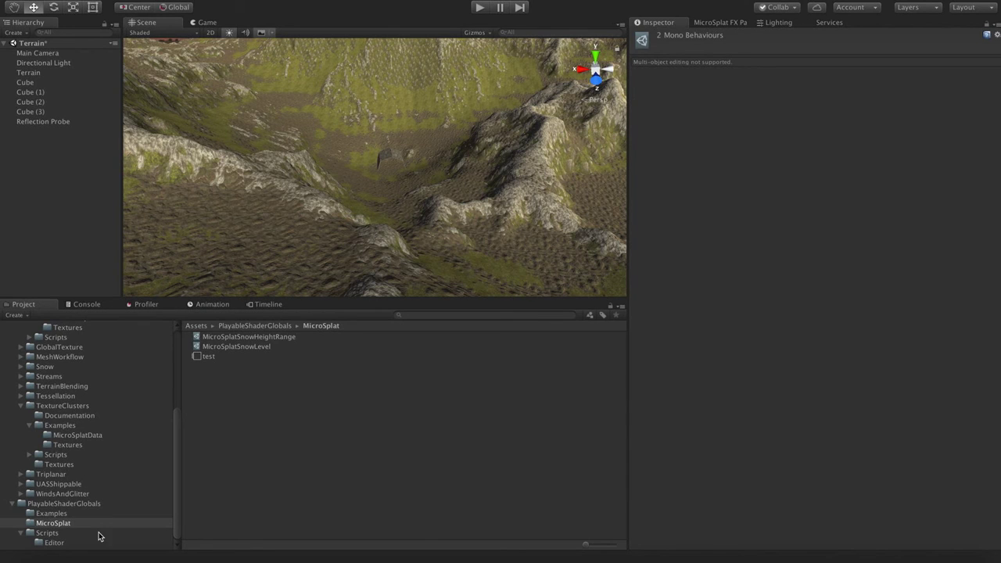
click(85, 504)
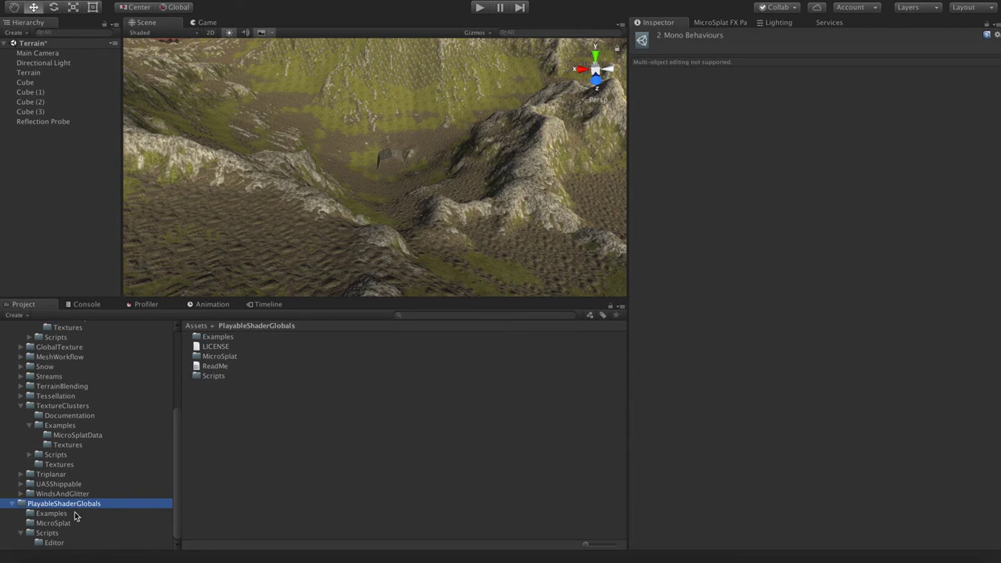
click(63, 532)
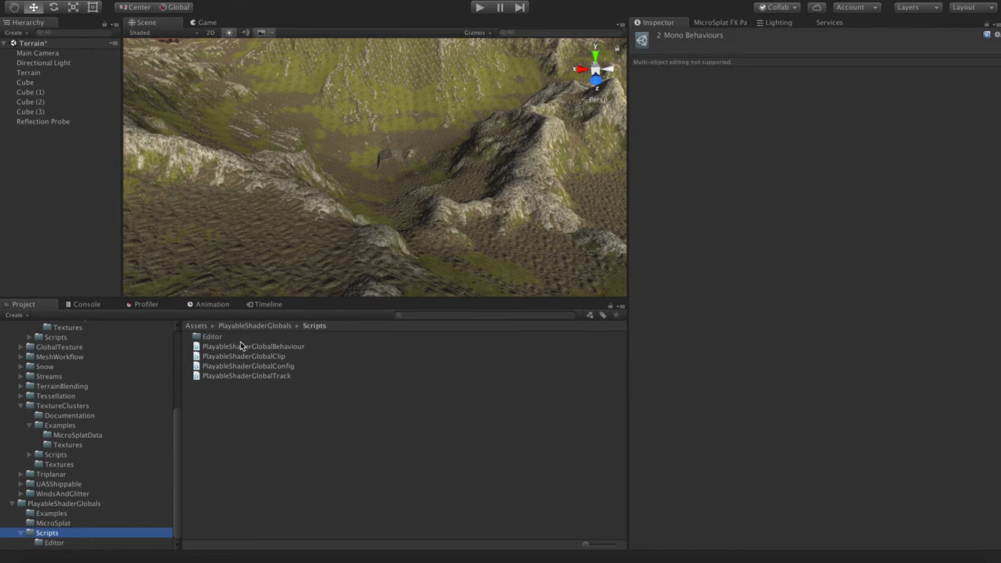
double_click(207, 337)
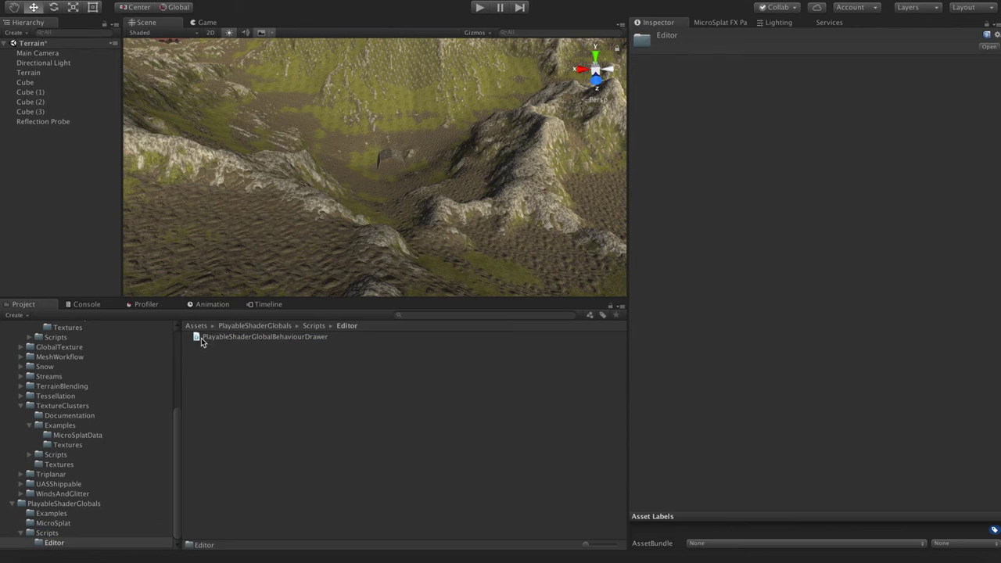
click(60, 534)
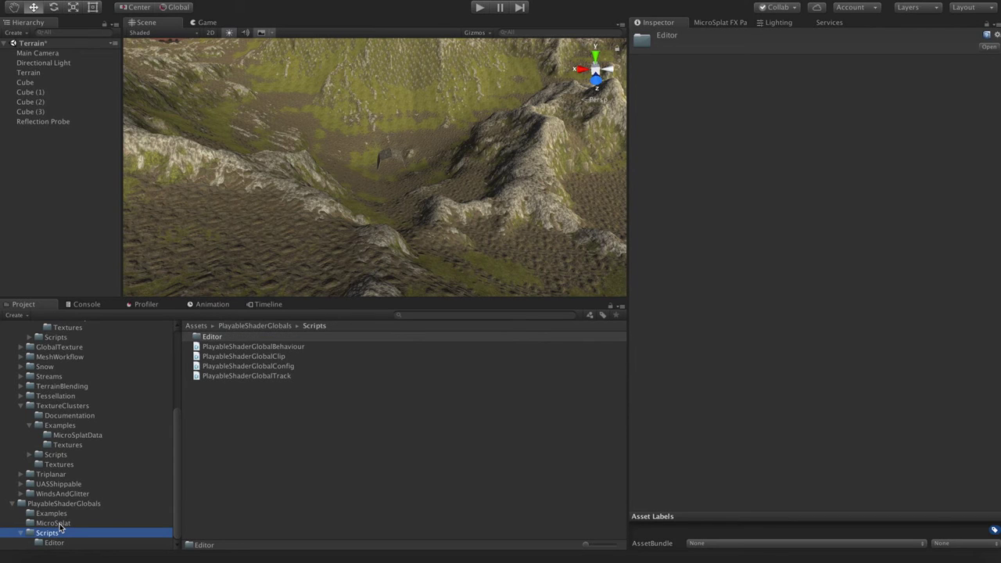
click(60, 524)
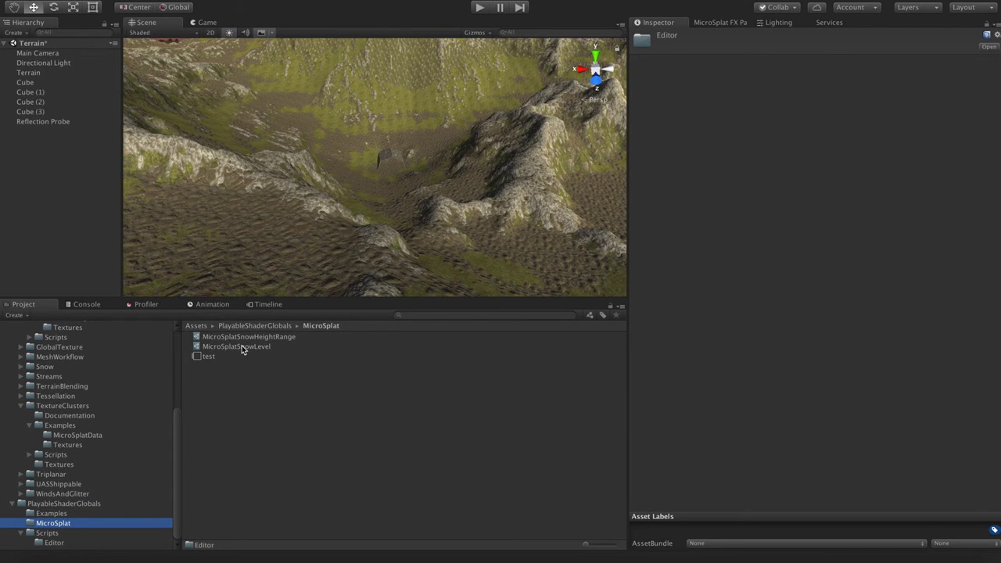
Step: Create a new PlayableShaderGlobal asset in the MicroSplat folder and bring up its Value Type choices
right_click(239, 413)
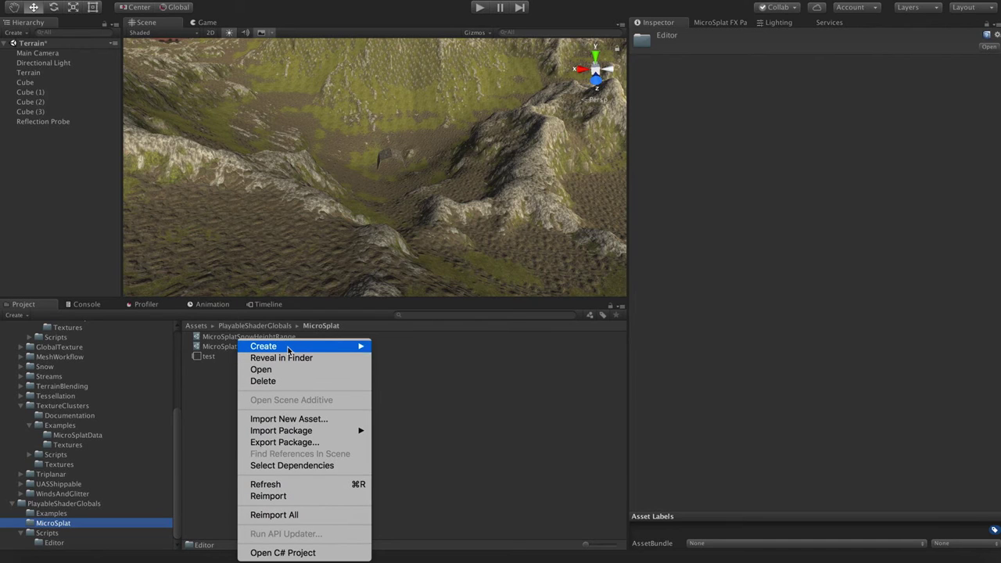
mouse_move(289, 350)
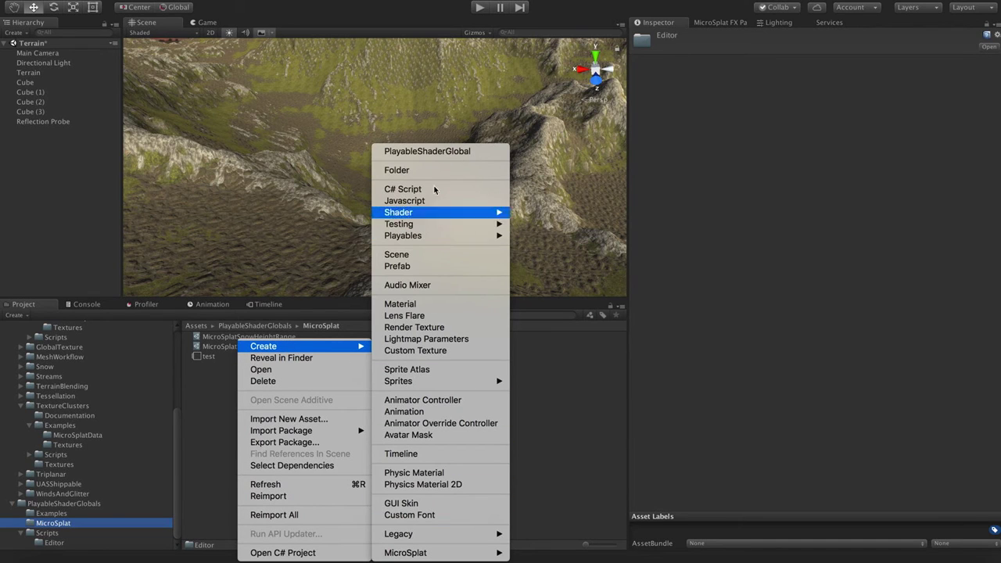
click(437, 152)
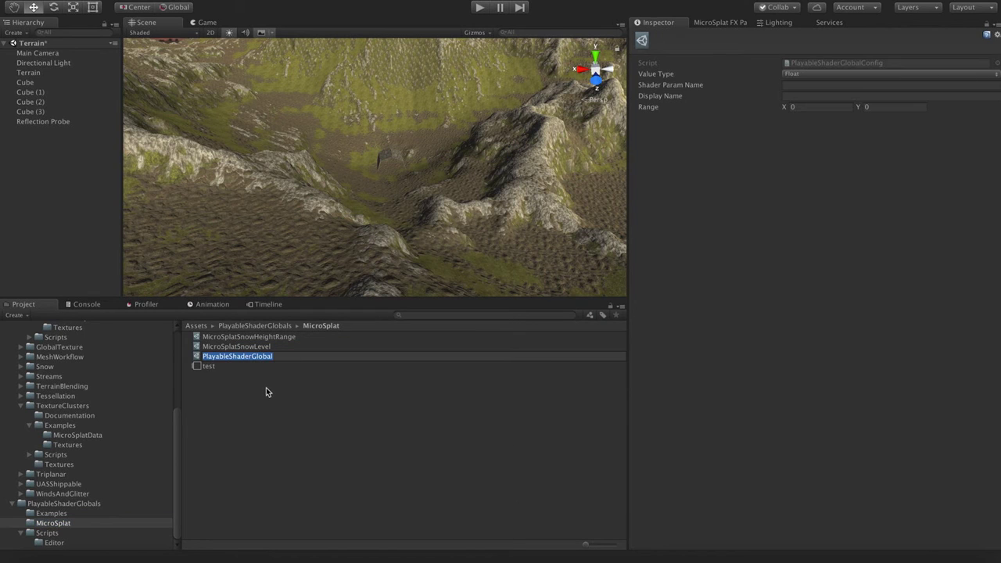
click(794, 75)
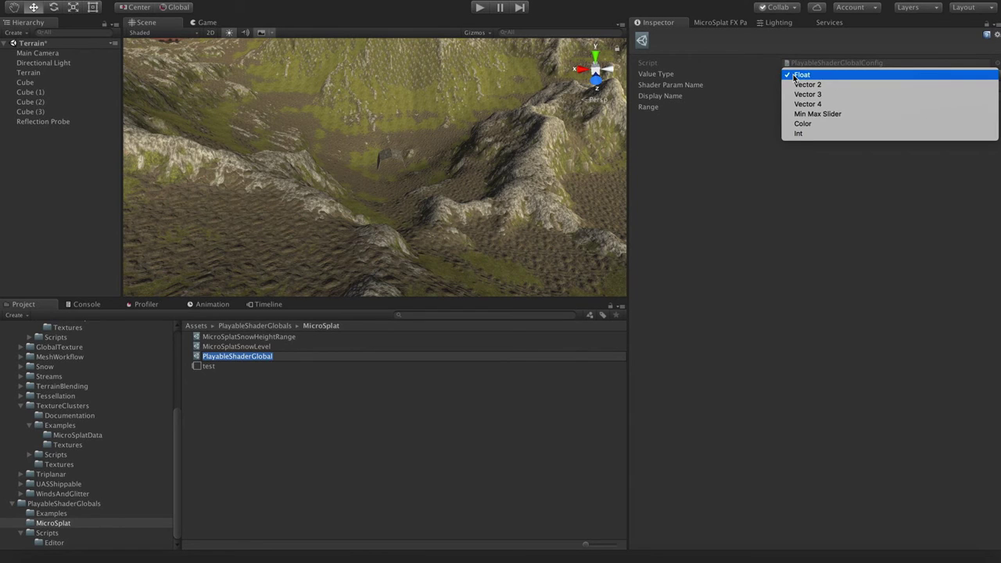
Step: Set the config to Color type, shader parameter _gTintColor and display name 'Global Tint'
click(798, 125)
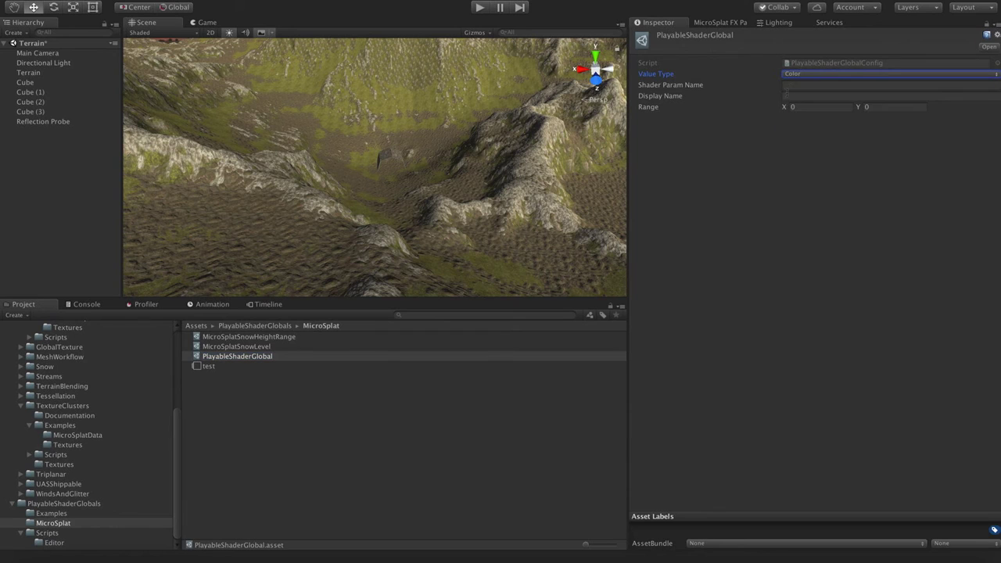
click(790, 85)
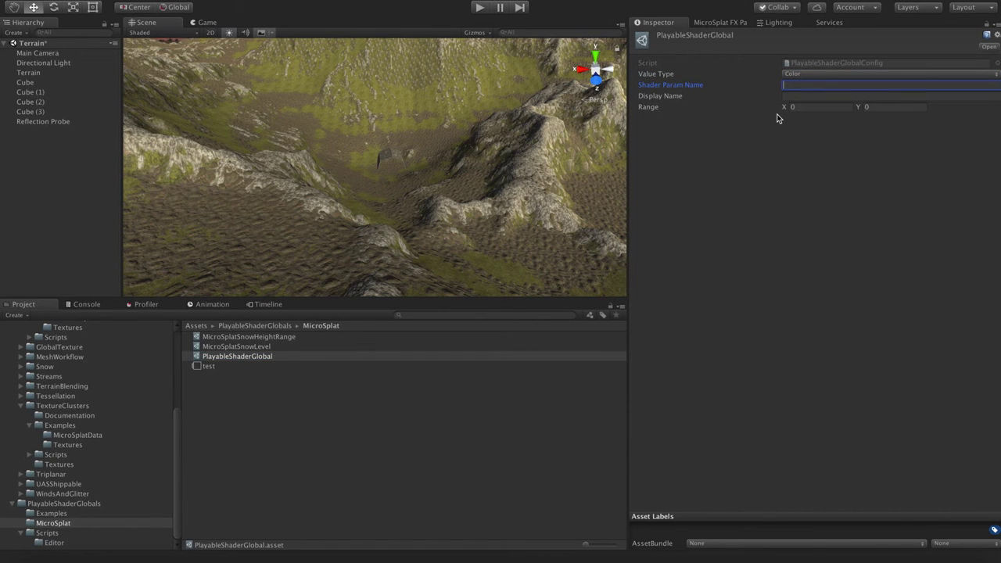
text(_gTintColor)
click(829, 94)
text(Global Tint)
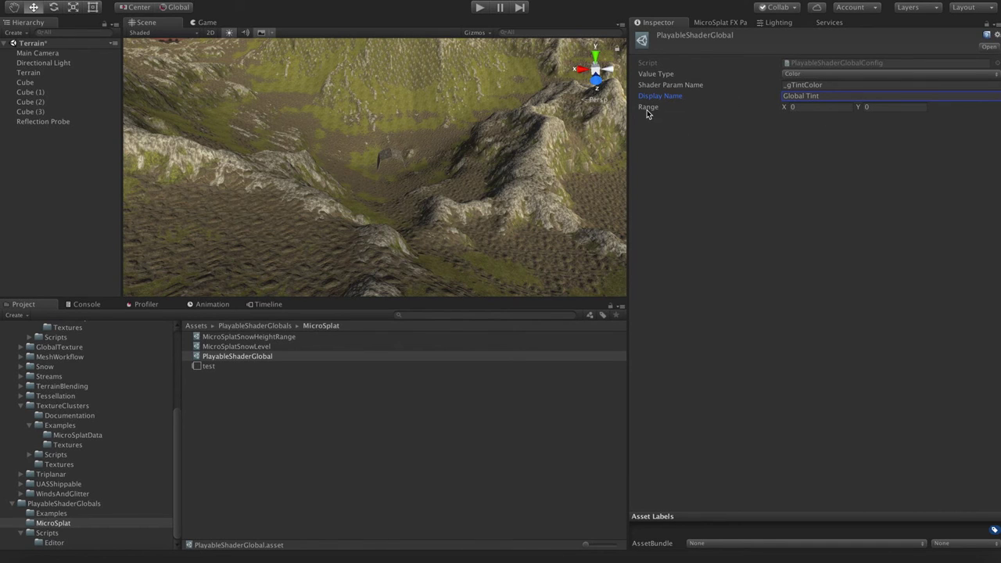
click(804, 76)
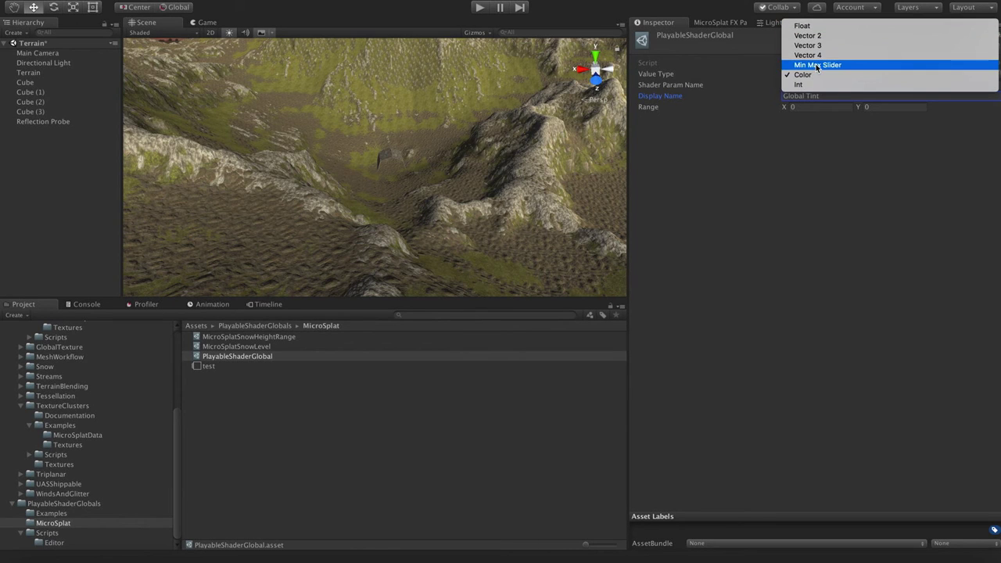
click(791, 202)
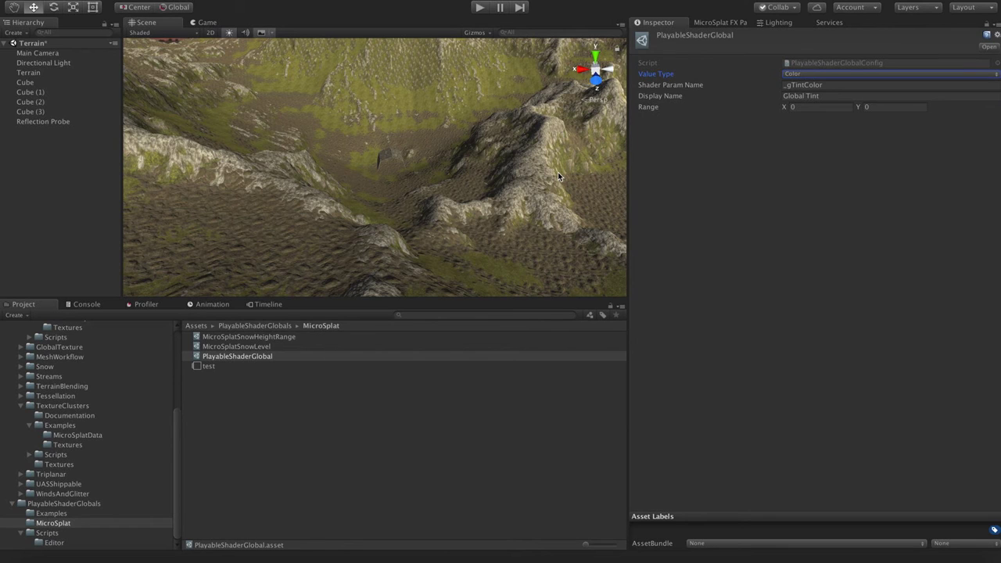
Step: Rename the new config asset to GlobalTint
click(237, 357)
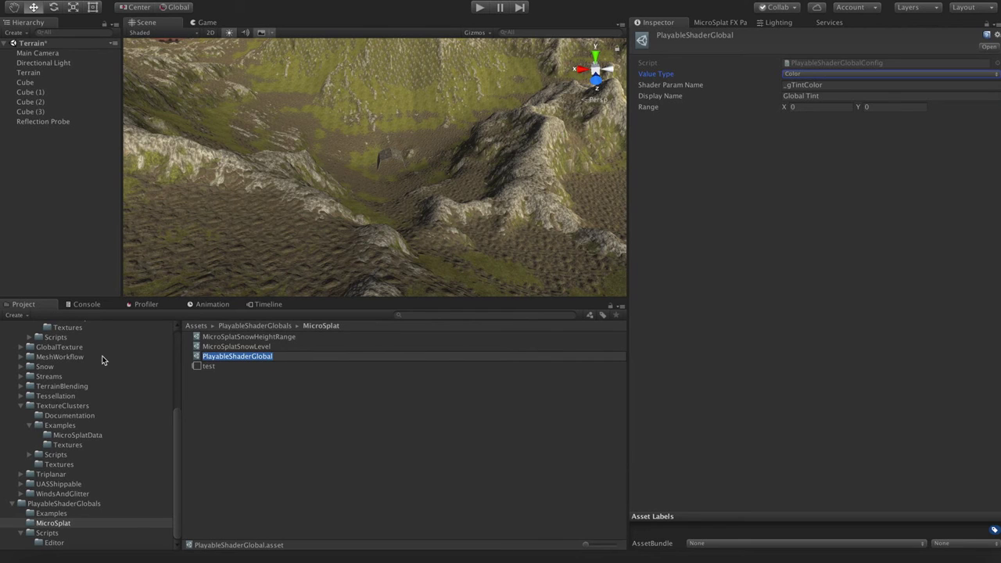
text(GlobalTint)
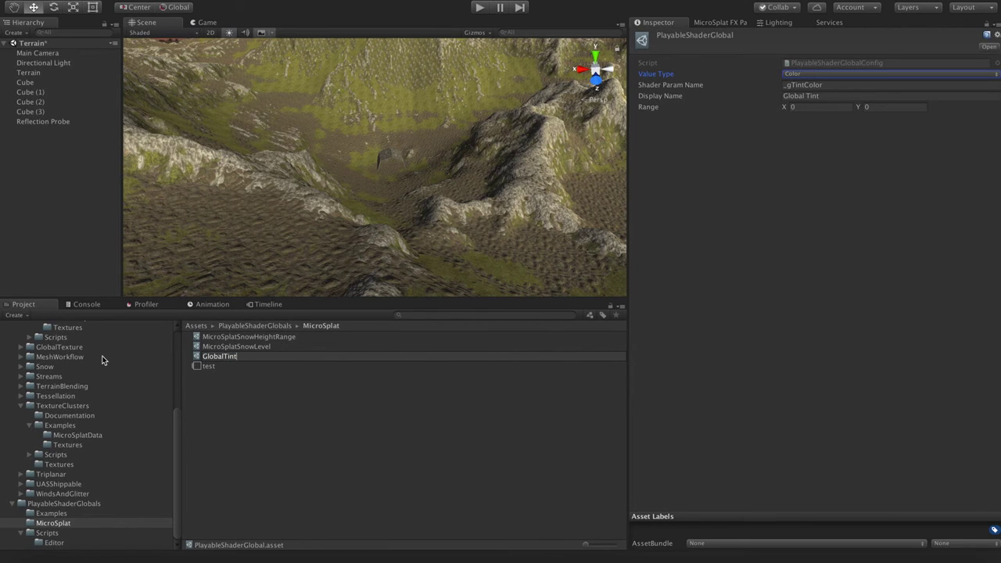
key(Return)
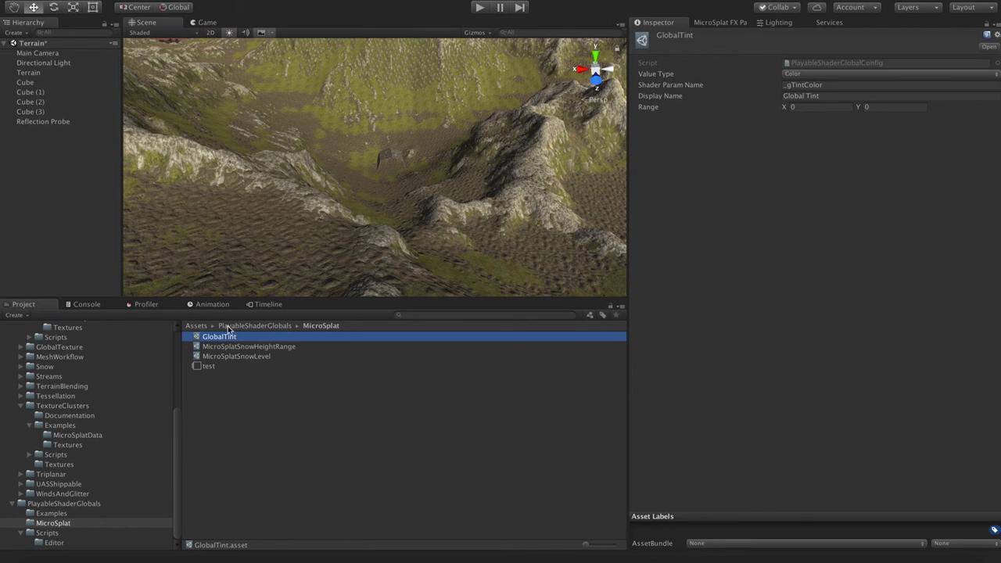
click(256, 306)
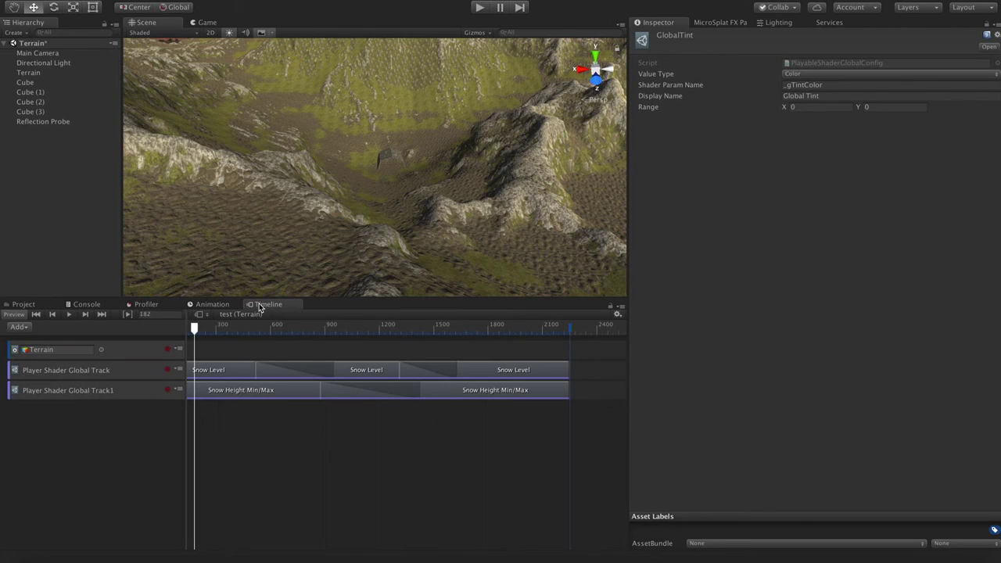
Step: Add a third Player Shader Global Track and place a Shader Global clip on it
right_click(90, 422)
mouse_move(137, 508)
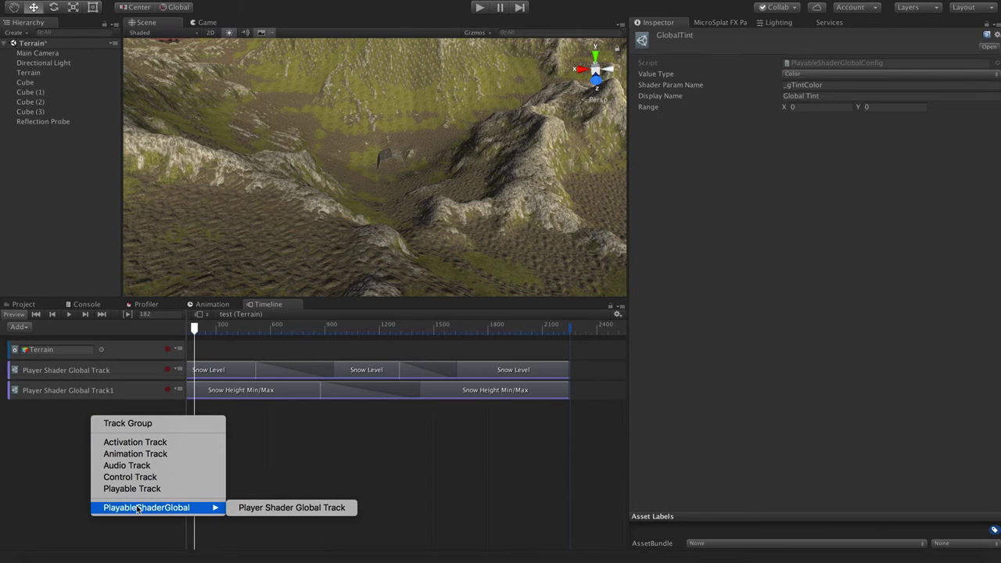
click(261, 508)
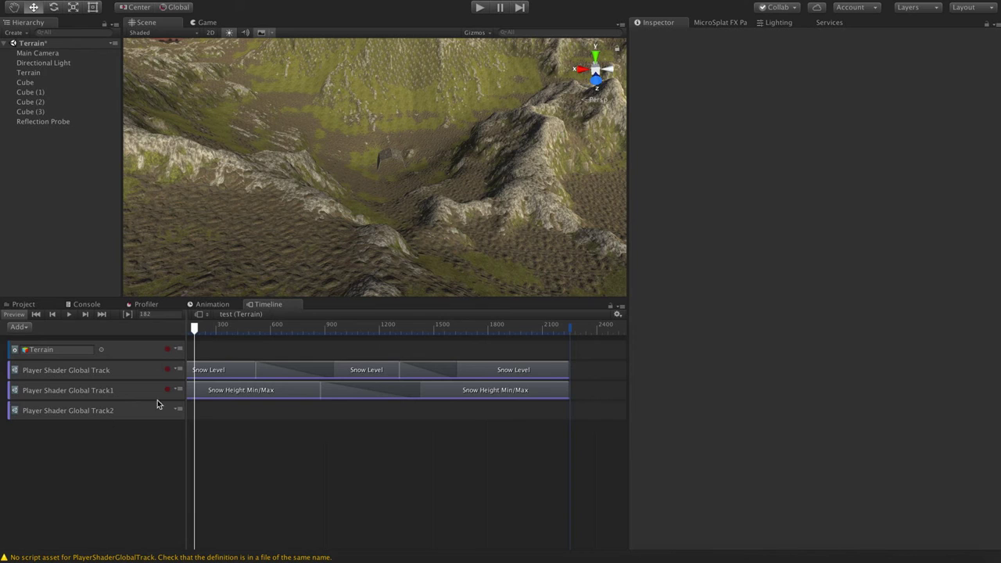
right_click(199, 408)
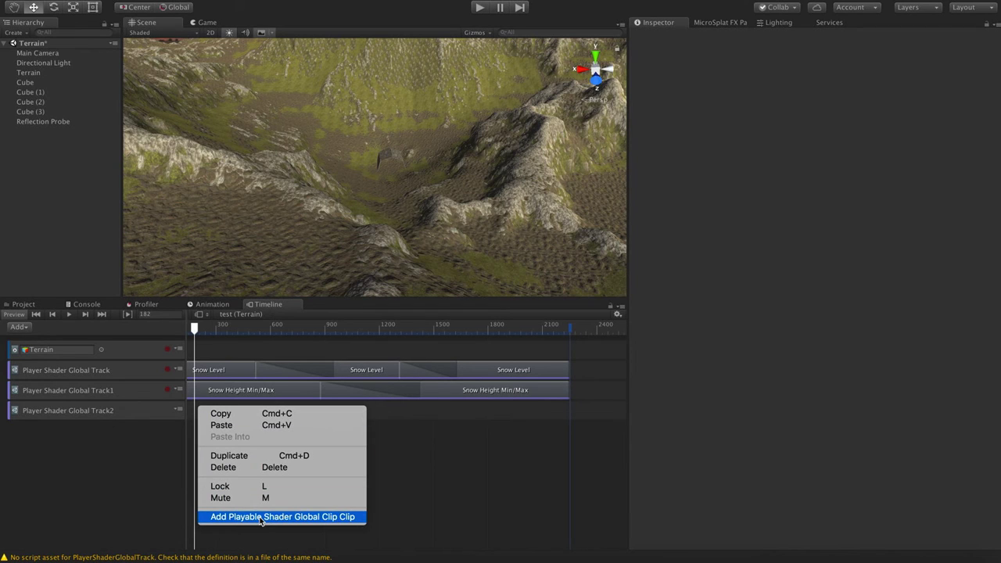
click(261, 516)
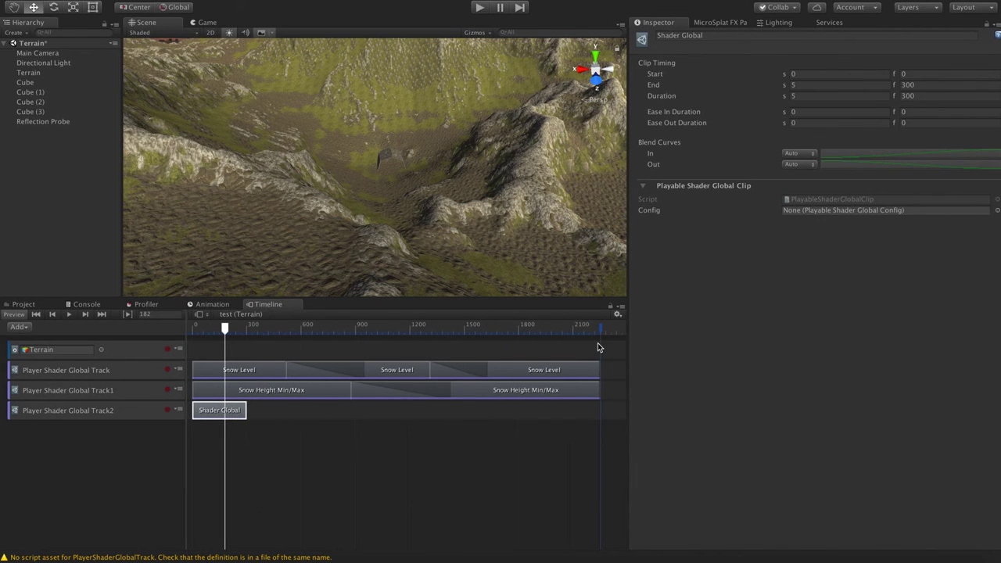
Step: Assign GlobalTint to the Track2 clip, tint it dark red (#902121), and extend it to 7.8 s
click(995, 210)
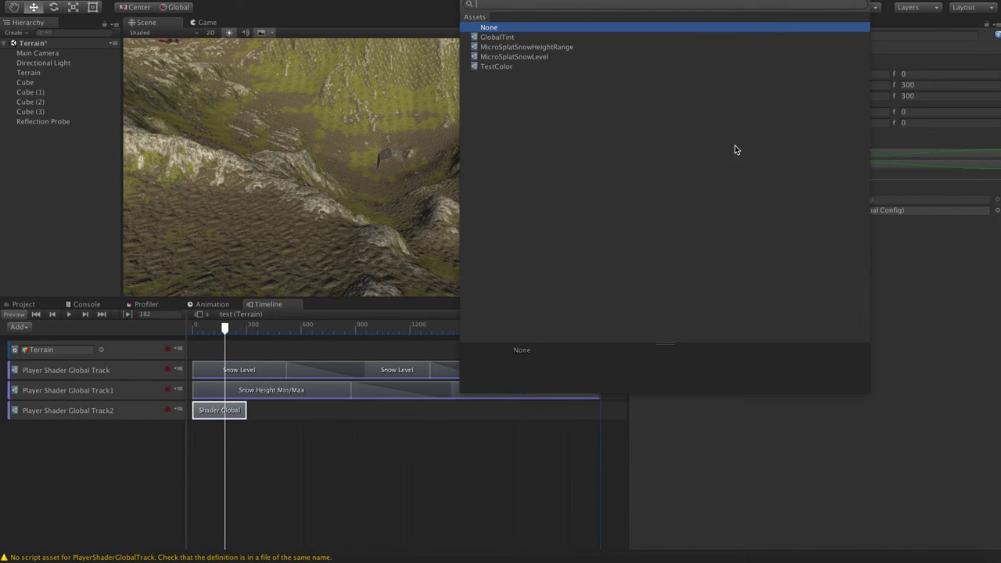
double_click(497, 37)
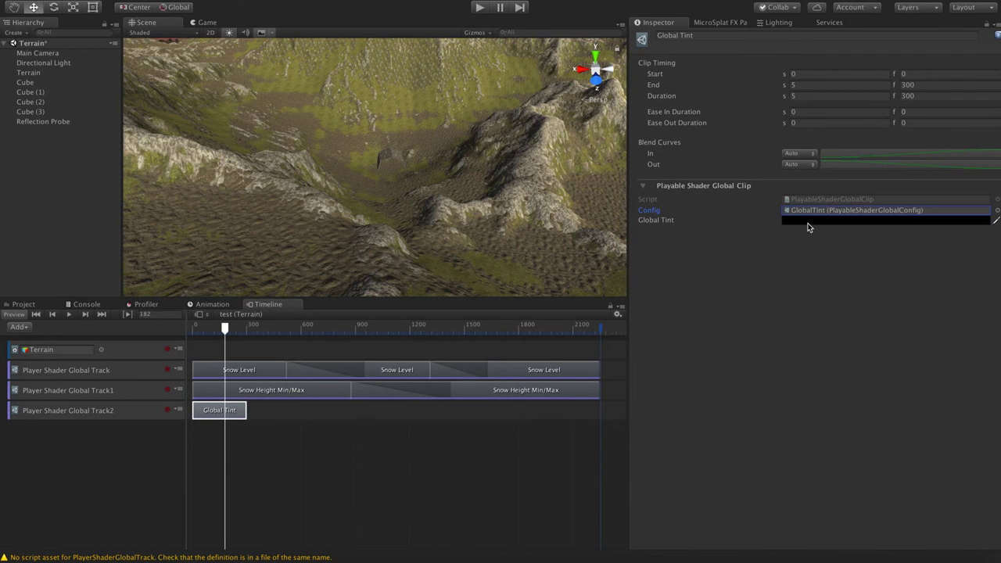
click(808, 221)
click(181, 75)
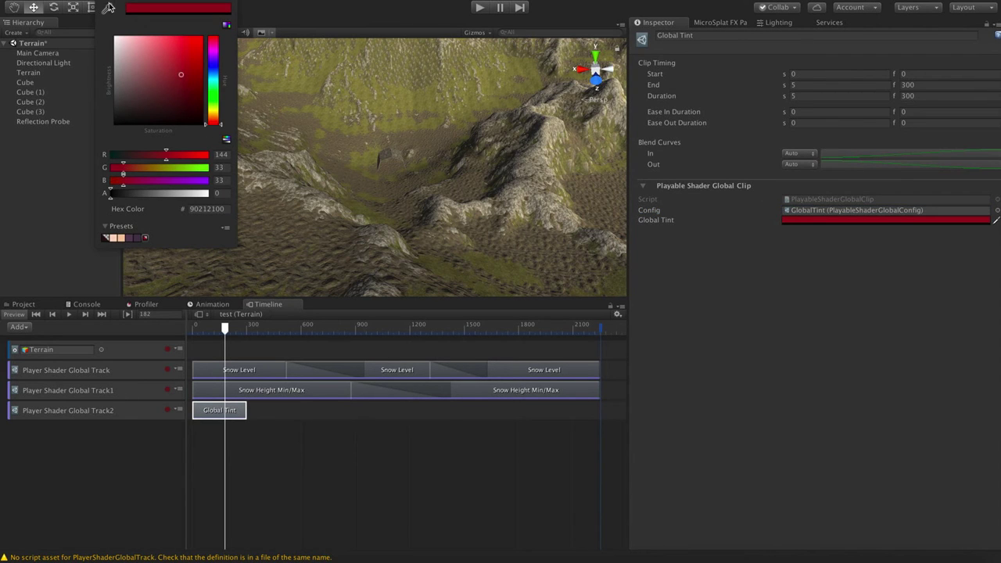
key(Escape)
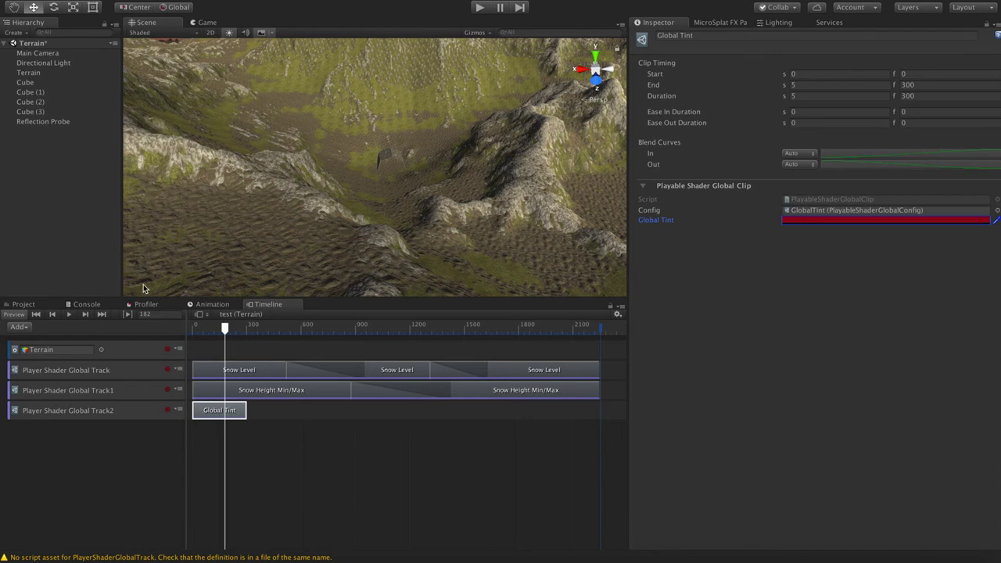
drag(244, 410, 276, 410)
right_click(250, 410)
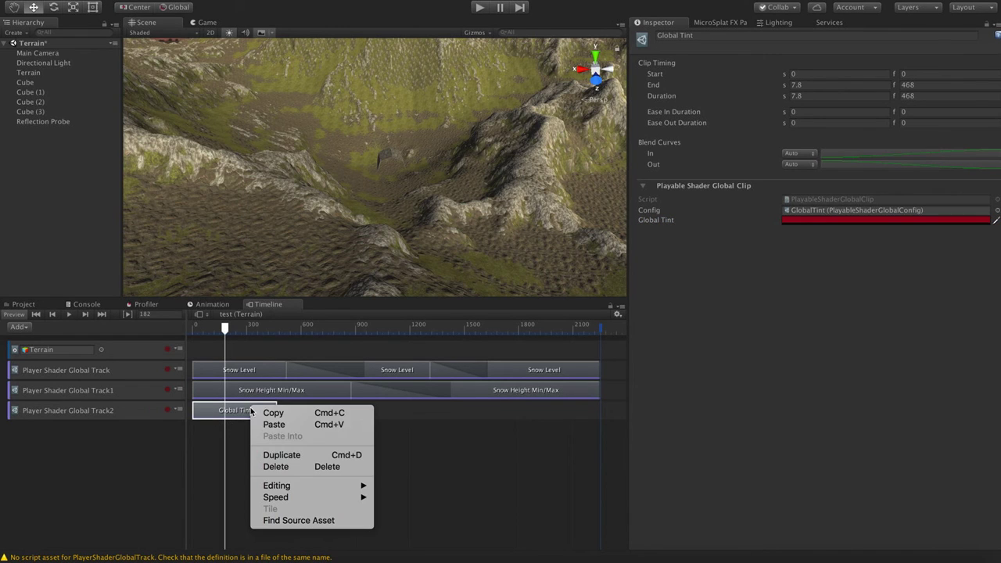
Step: Duplicate the red clip, overlap the copy starting at 4.48 s, and make its tint bright blue
click(292, 463)
drag(312, 413, 267, 416)
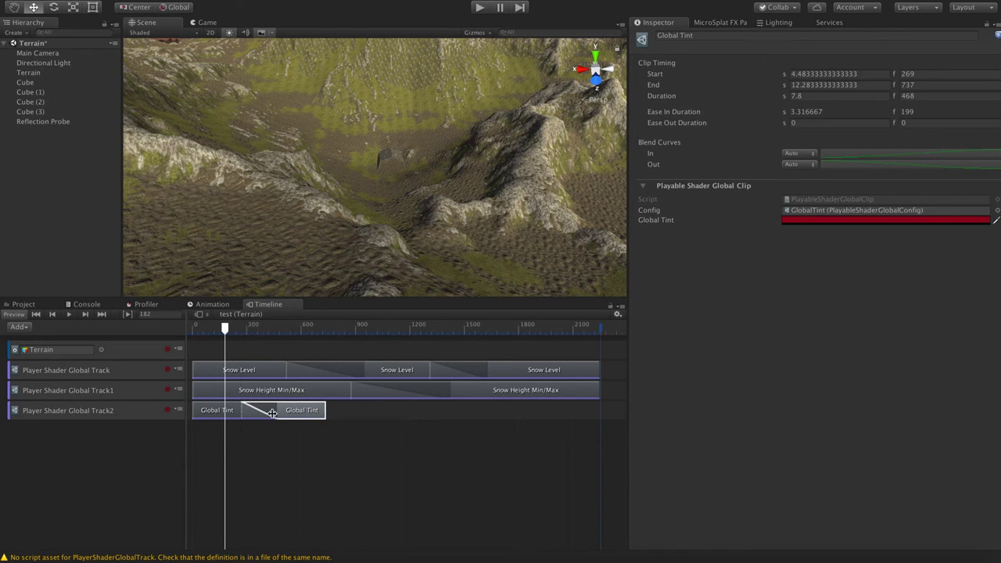
click(887, 221)
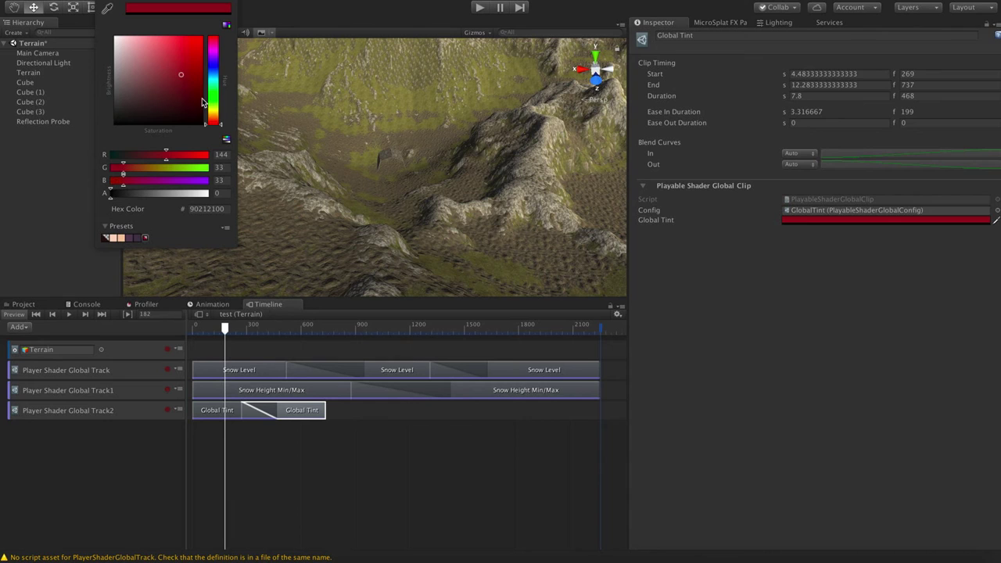
click(214, 69)
click(181, 81)
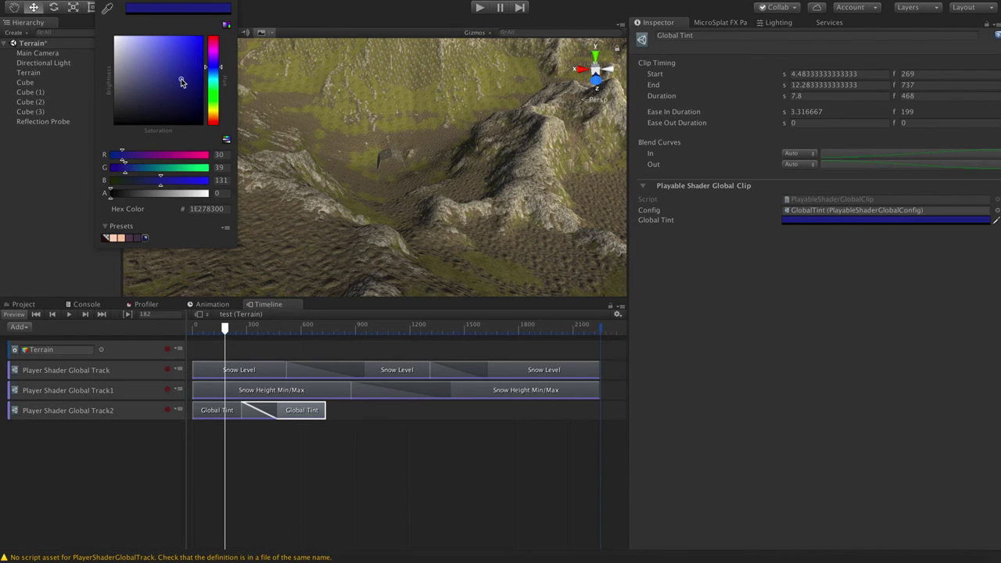
drag(181, 82, 169, 40)
click(109, 5)
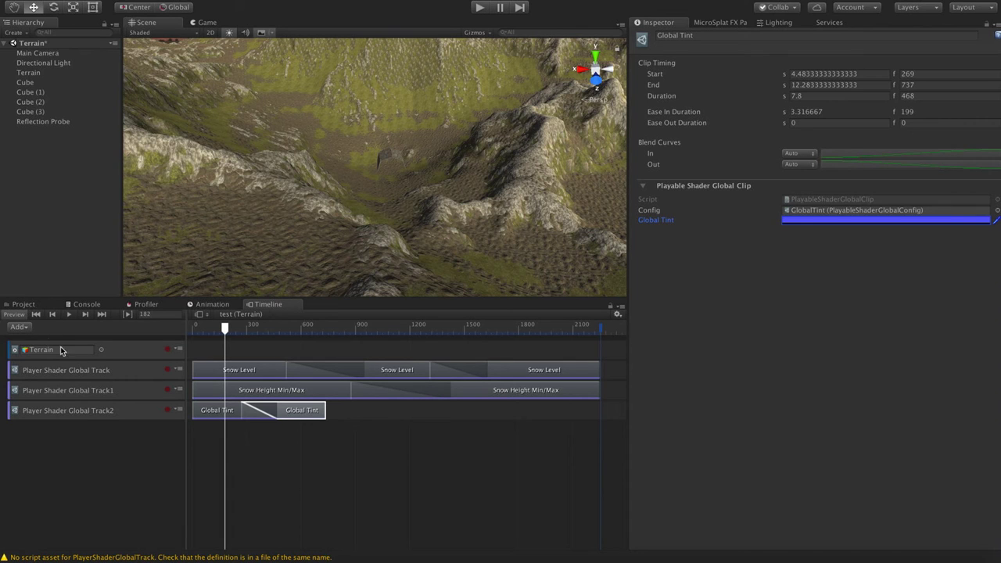
Step: Check that the GlobalTint config's Shader Param Name is _gTintColor
click(32, 308)
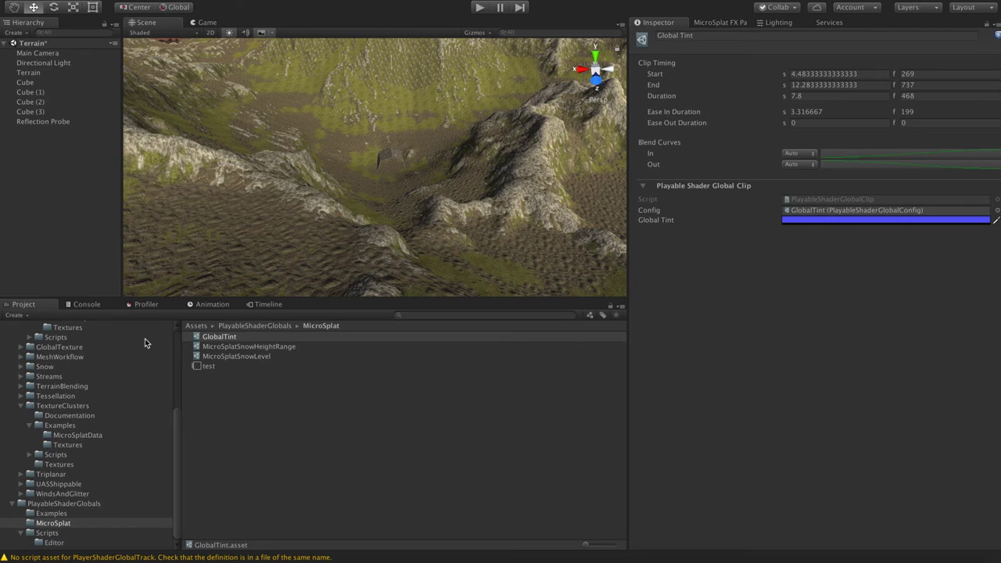
click(233, 357)
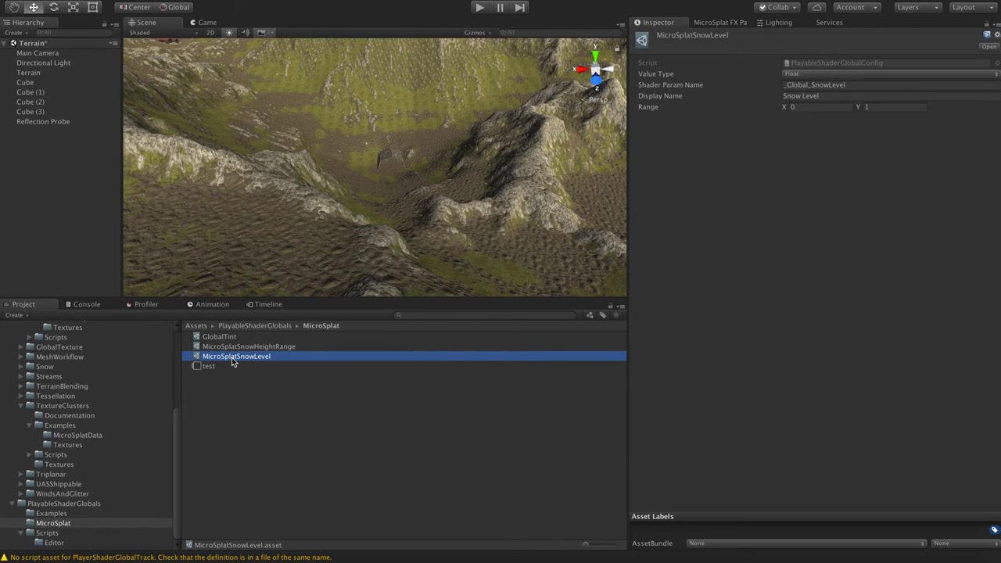
click(219, 338)
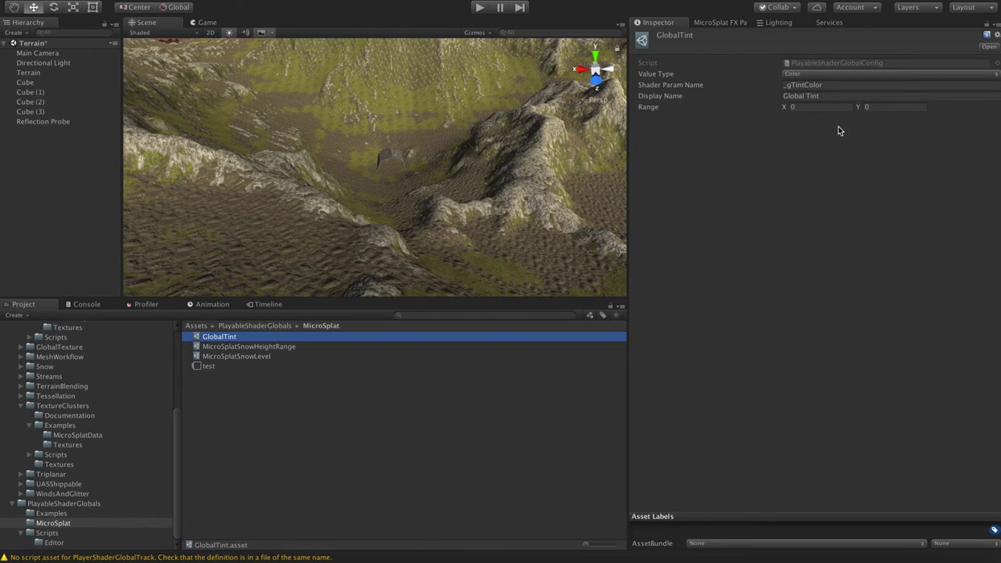
click(724, 86)
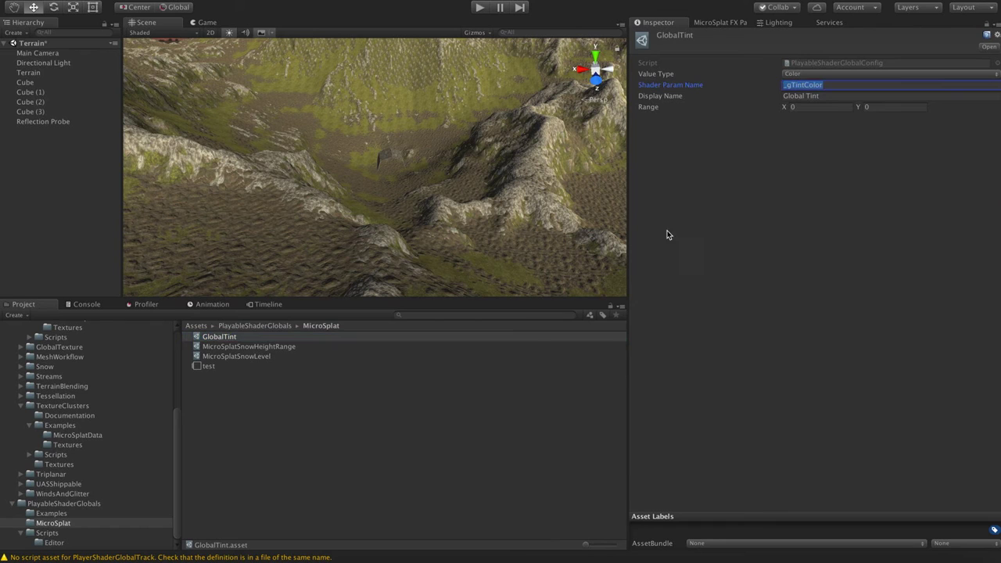
Step: Navigate to the PlayableShaderGlobals Examples folder and open the TestGlobal shader
click(55, 534)
click(56, 544)
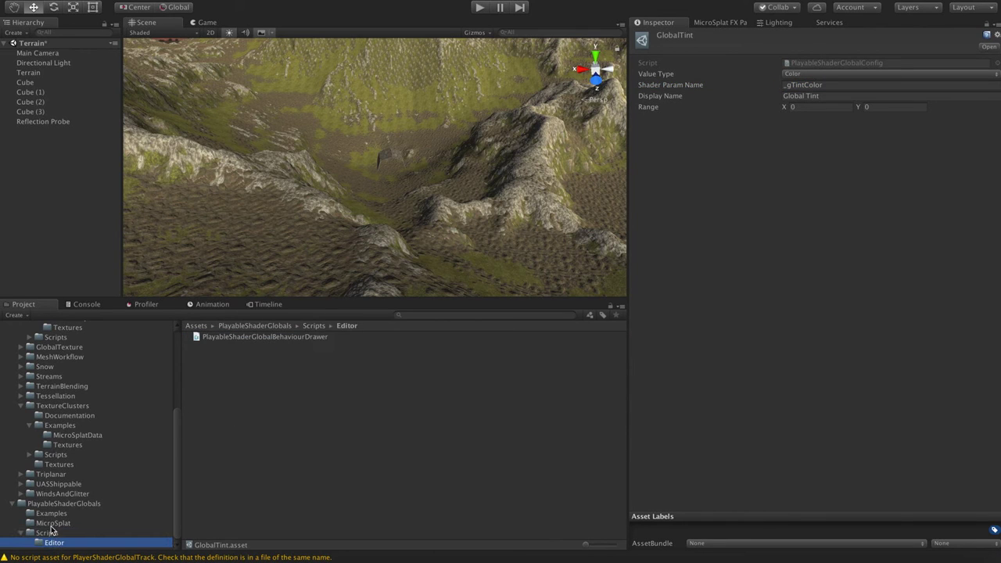
click(52, 532)
click(47, 513)
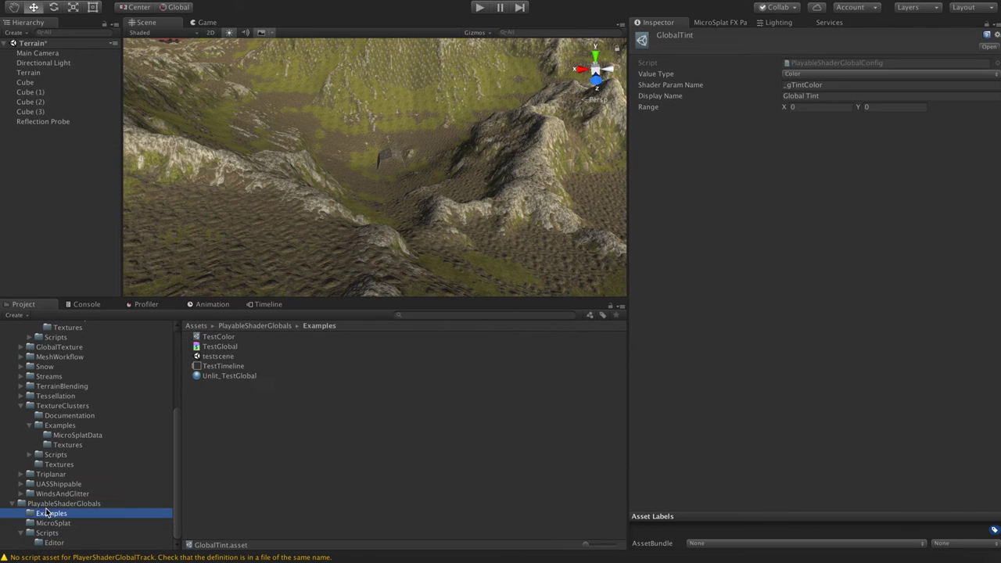
double_click(215, 347)
Step: Declare 'fixed4 _gTintColor;' on line 36 of TestGlobal.shader, after _Global_TestColor
scroll(476, 259, down, 5)
scroll(476, 259, up, 8)
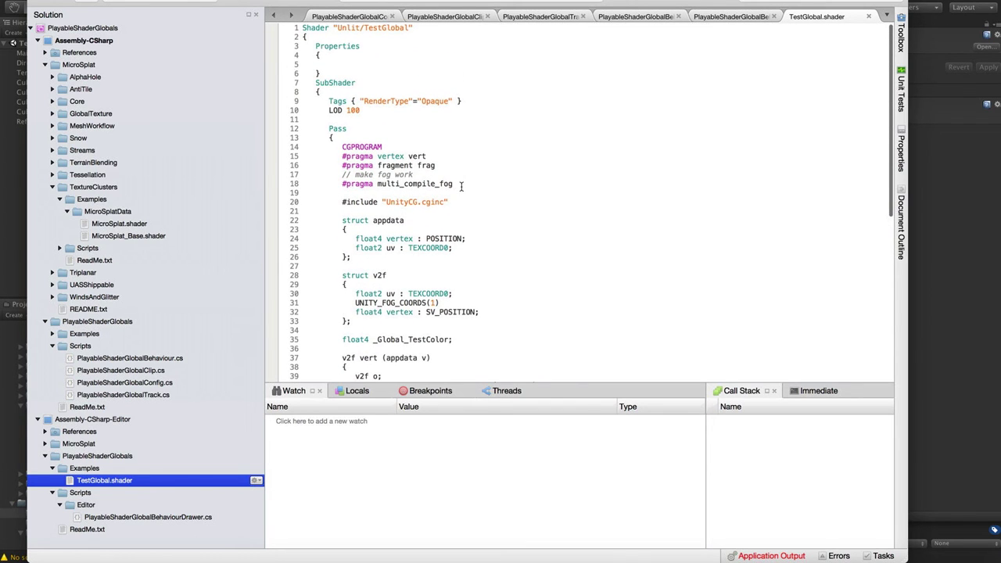
scroll(439, 313, down, 2)
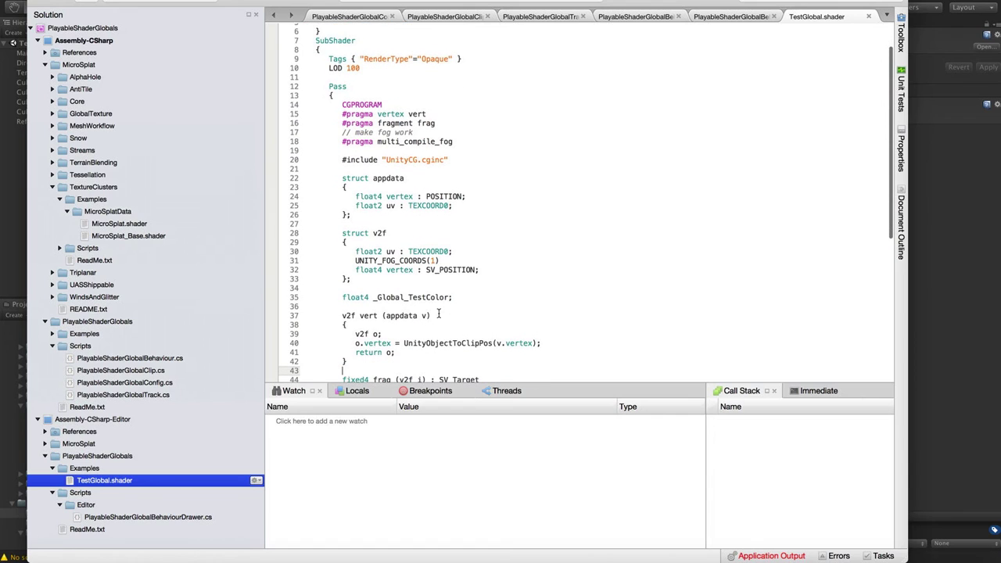
click(400, 307)
text(fixed4 _gTintColor)
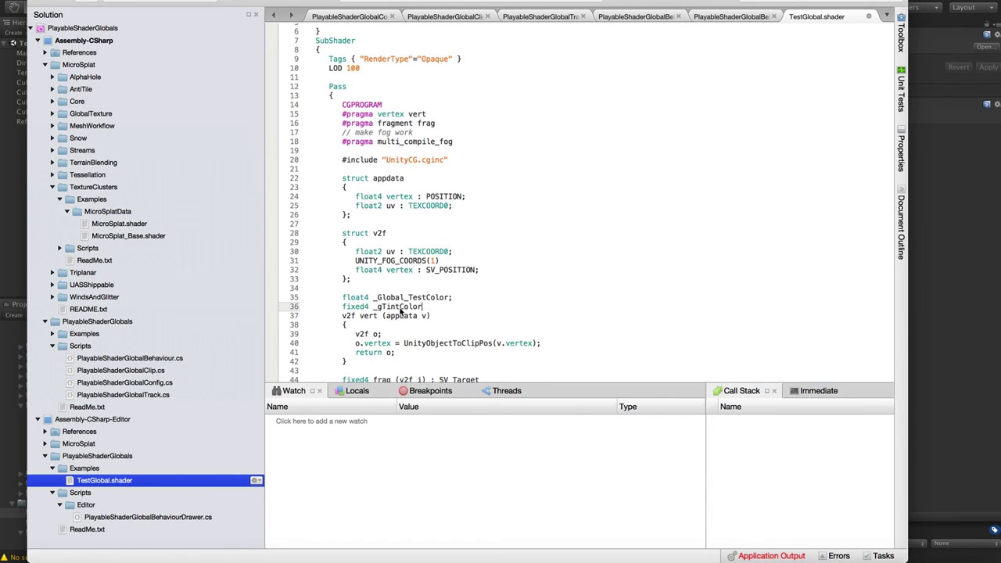
text(;)
key(Return)
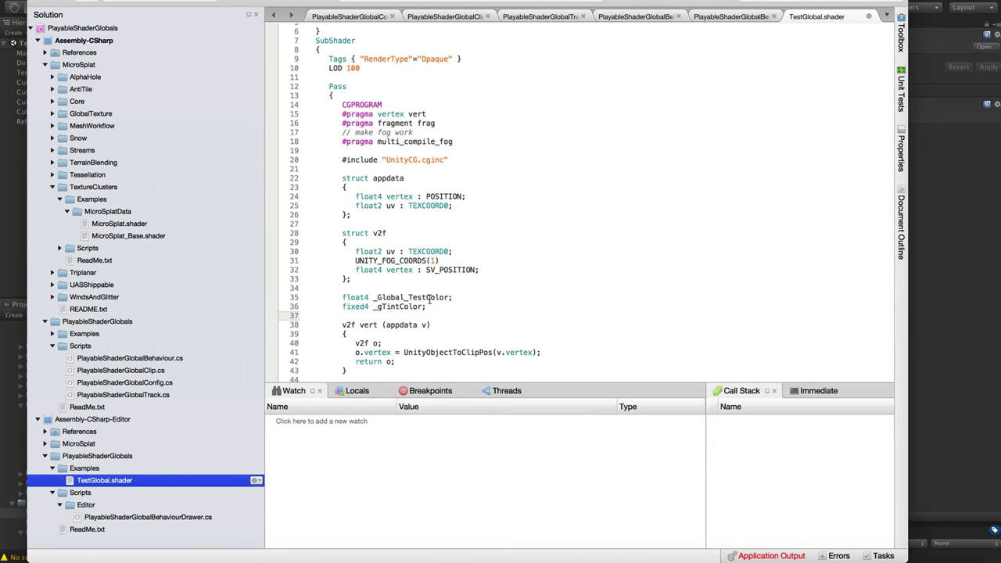
Step: Make the fragment function return _gTintColor instead of _Global_TestColor
double_click(396, 307)
key(ctrl+c)
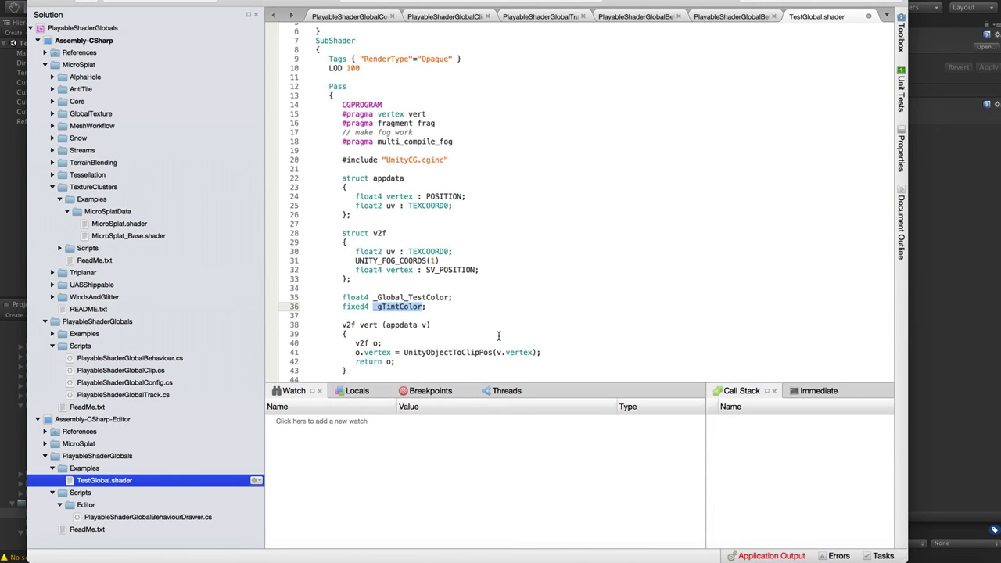
scroll(498, 335, down, 4)
scroll(498, 335, down, 2)
double_click(436, 254)
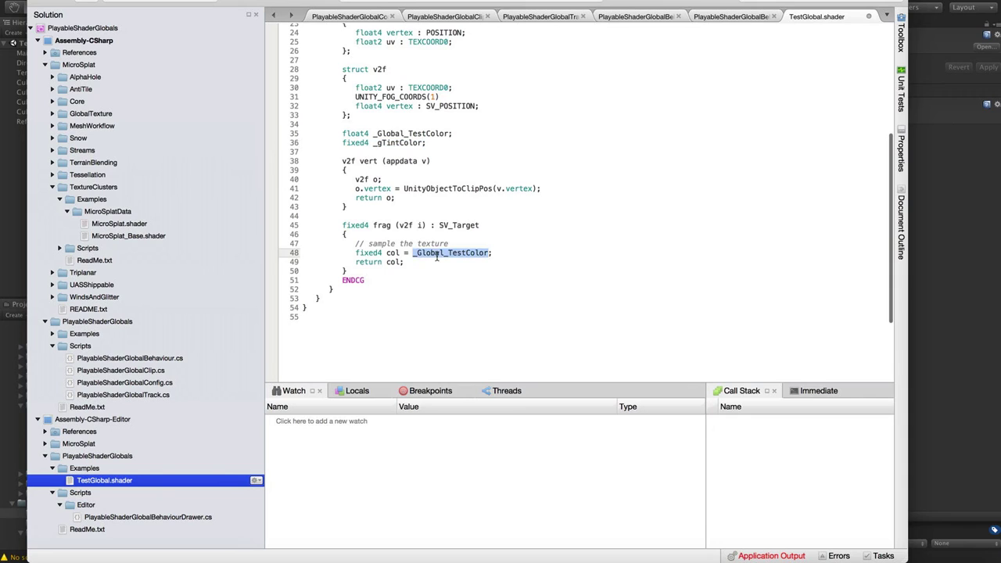
key(ctrl+v)
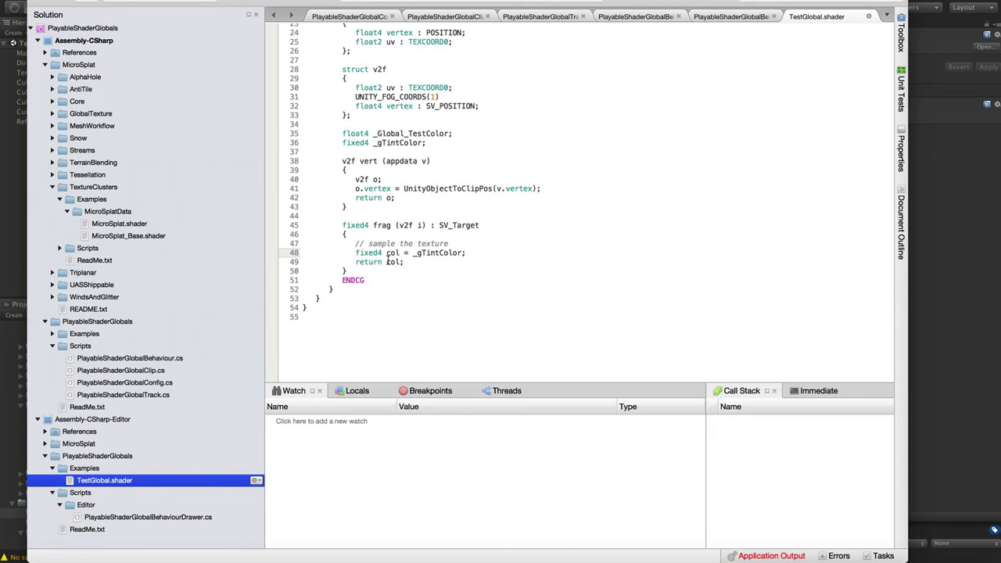
click(420, 262)
key(super+Tab)
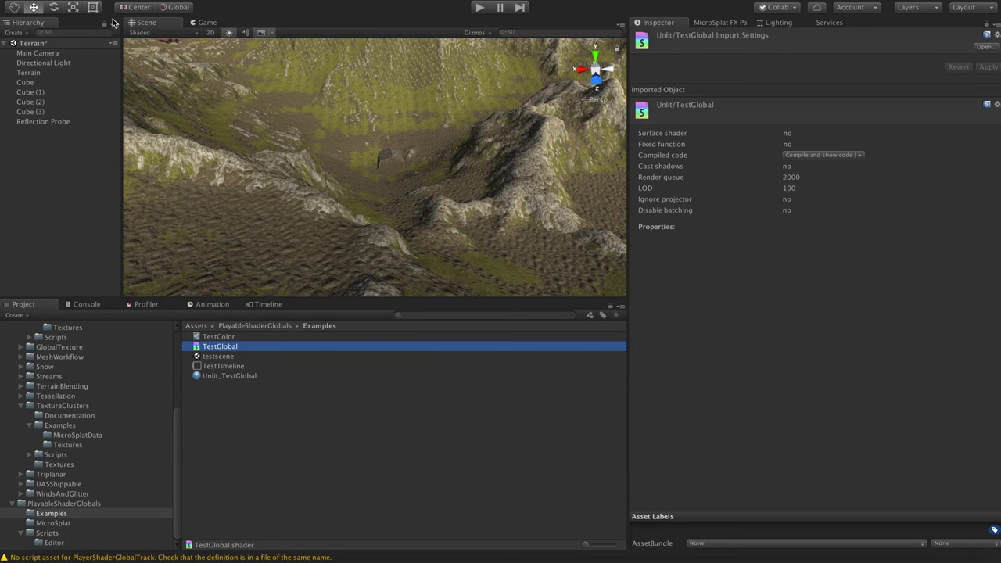
Step: Create a new cube and move it up above the terrain and sideways along X
click(148, 2)
mouse_move(177, 17)
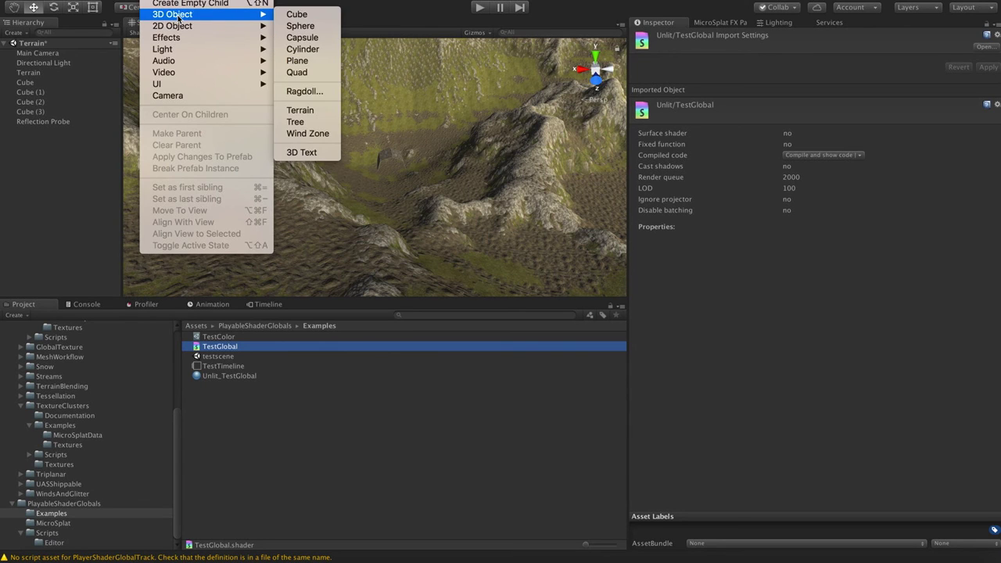
click(283, 17)
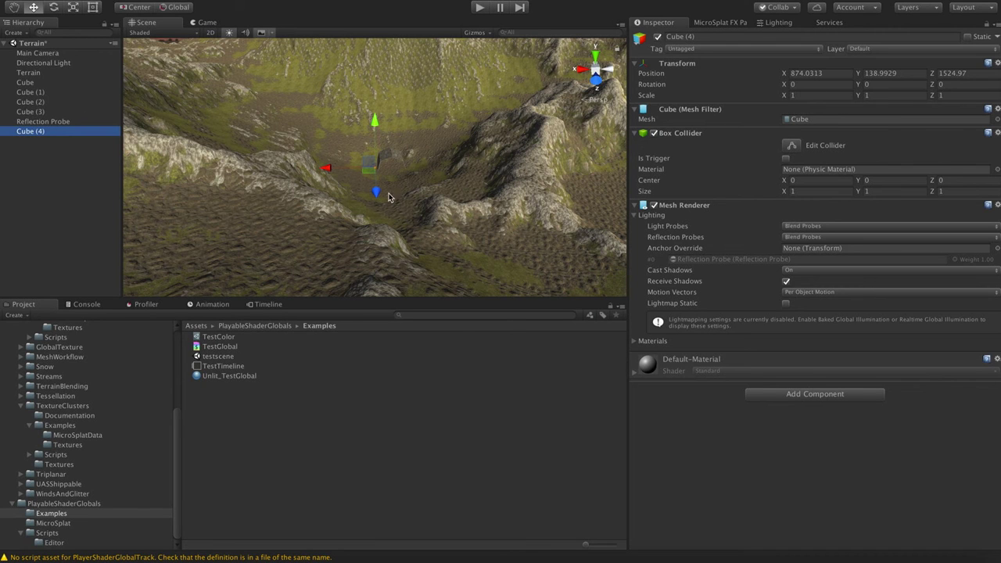
alt+drag(373, 200, 372, 201)
drag(374, 125, 375, 47)
drag(329, 69, 222, 70)
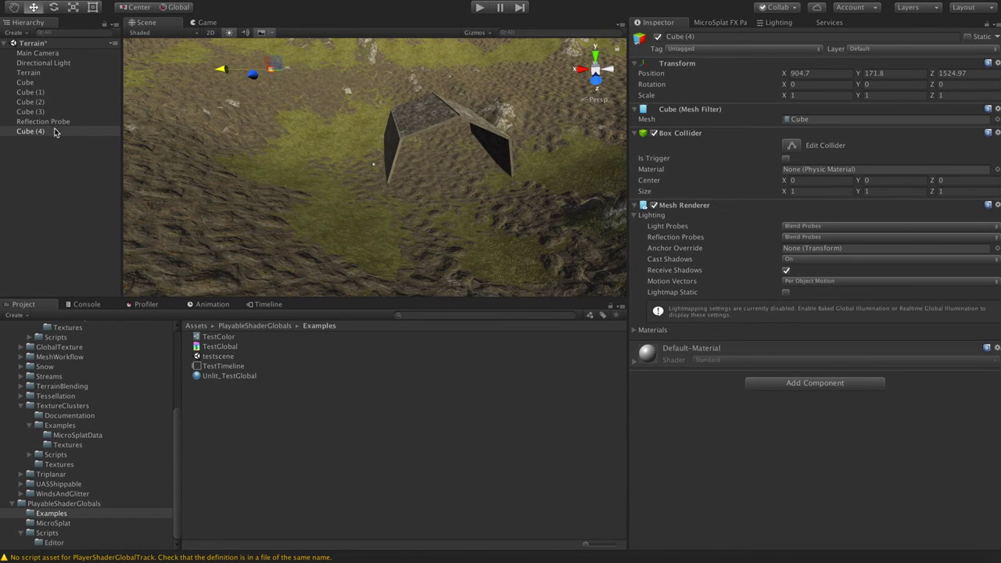
Step: Apply the Unlit_TestGlobal material to the new cube so it renders dark red
double_click(62, 130)
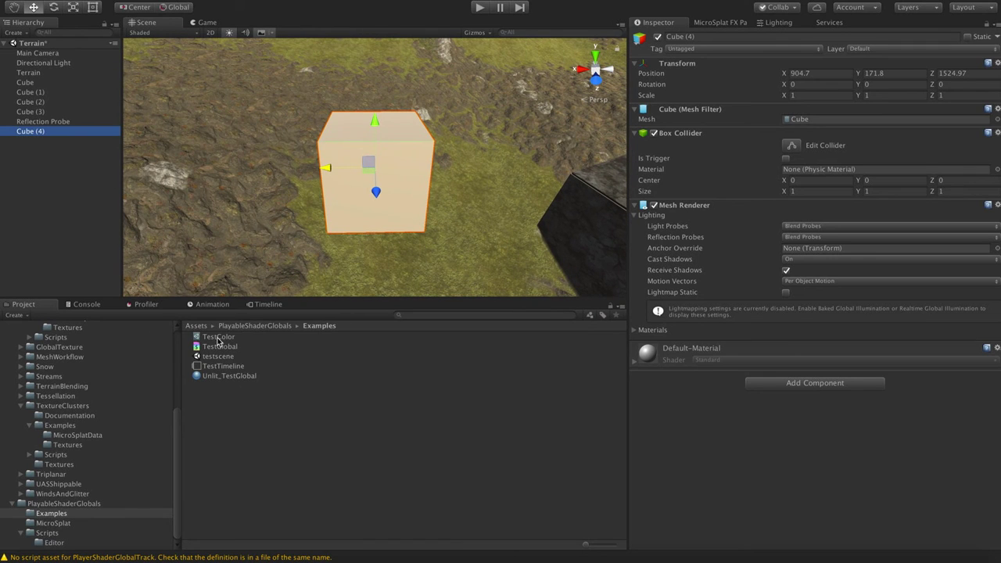
drag(219, 376, 389, 171)
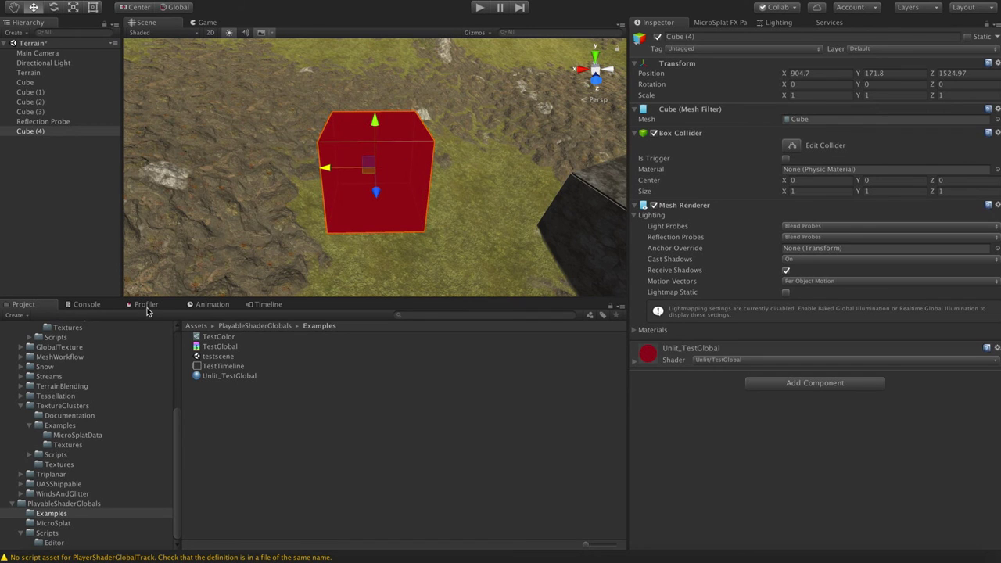
click(265, 306)
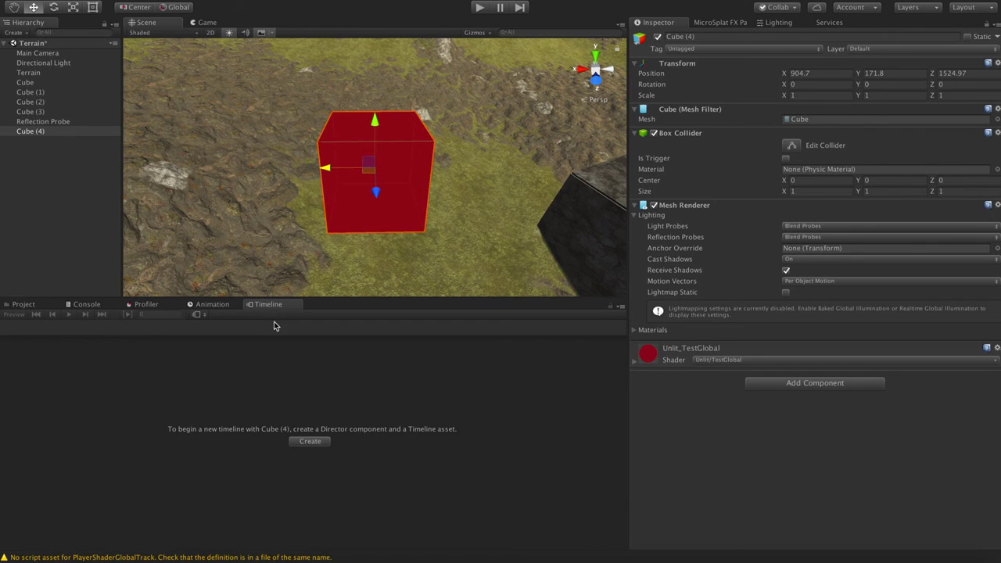
Step: Scrub the Terrain timeline so the cube's tint crossfades red to blue, then select all clips
click(32, 73)
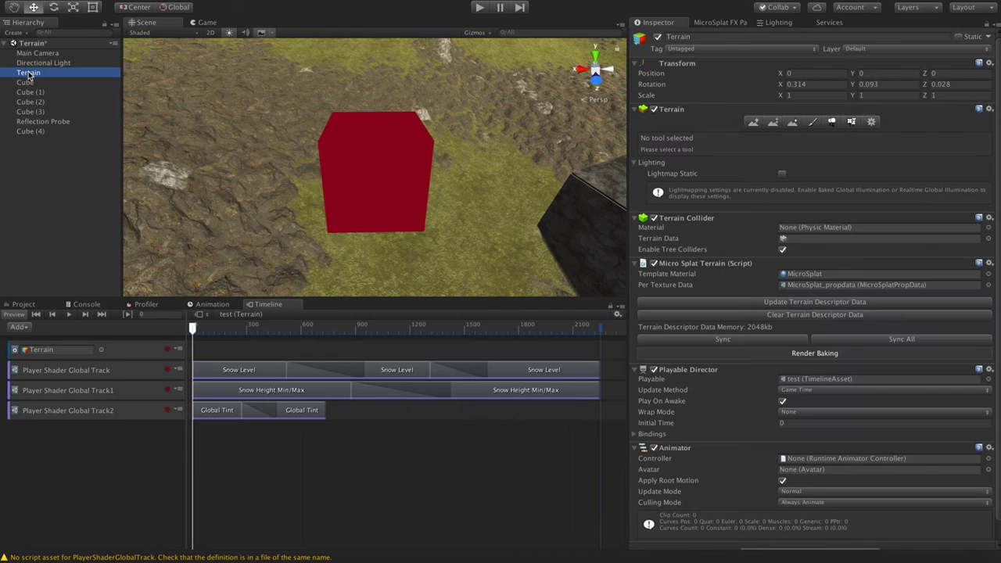
drag(193, 331, 226, 356)
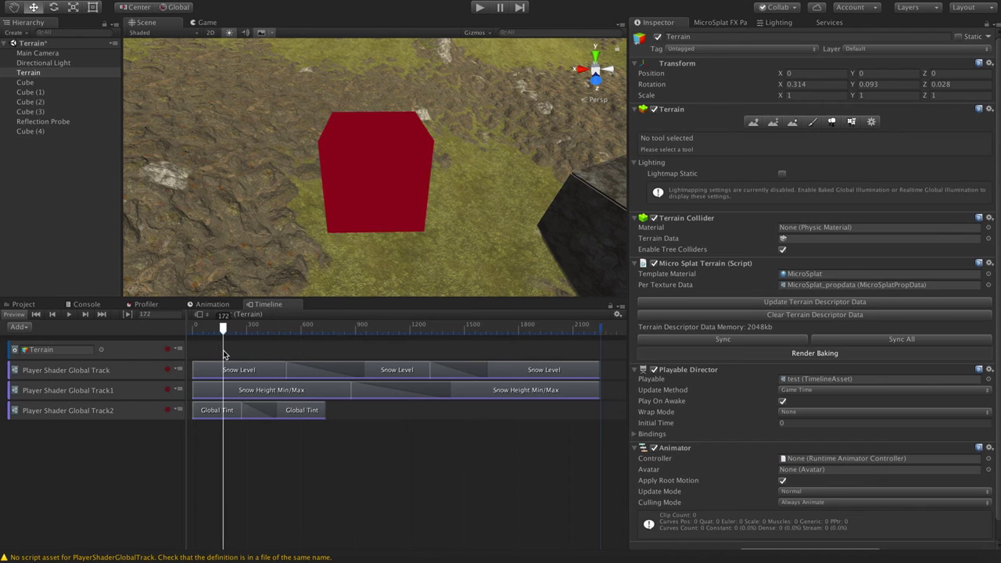
key(super+a)
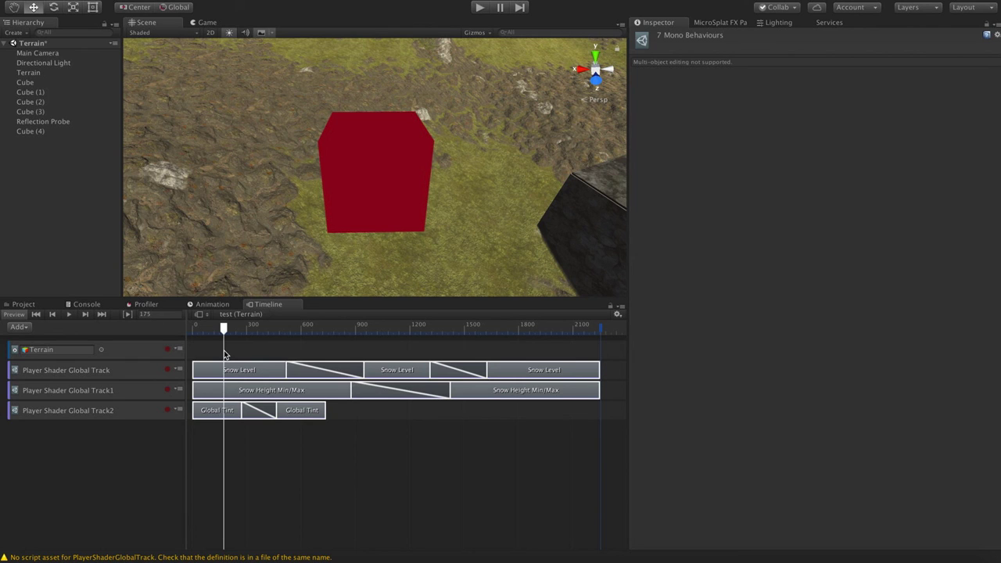
Step: Open the Terrain's MicroSplat template material and scroll to its Puddles and Rain Drops settings
scroll(360, 265, down, 5)
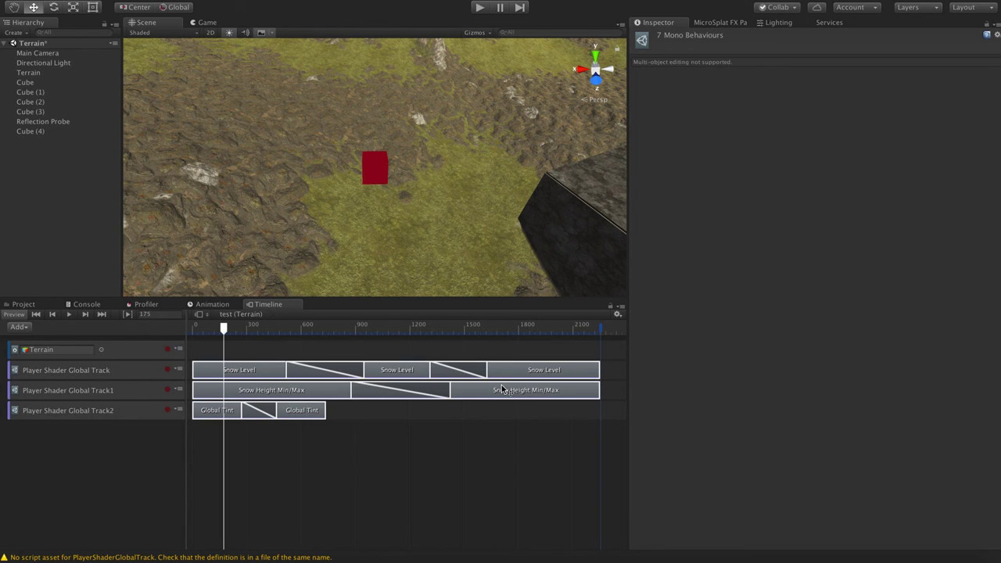
click(32, 73)
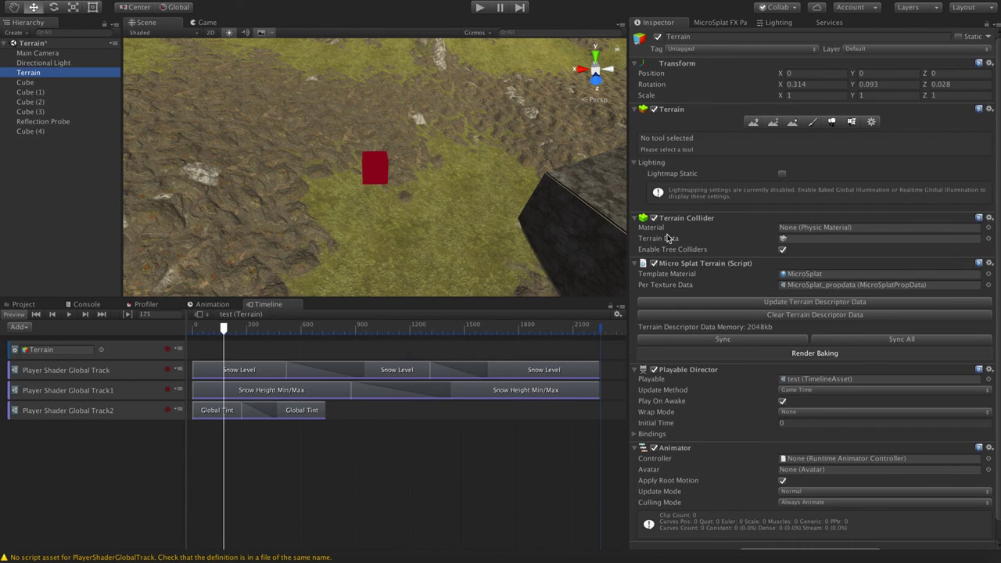
scroll(884, 418, down, 1)
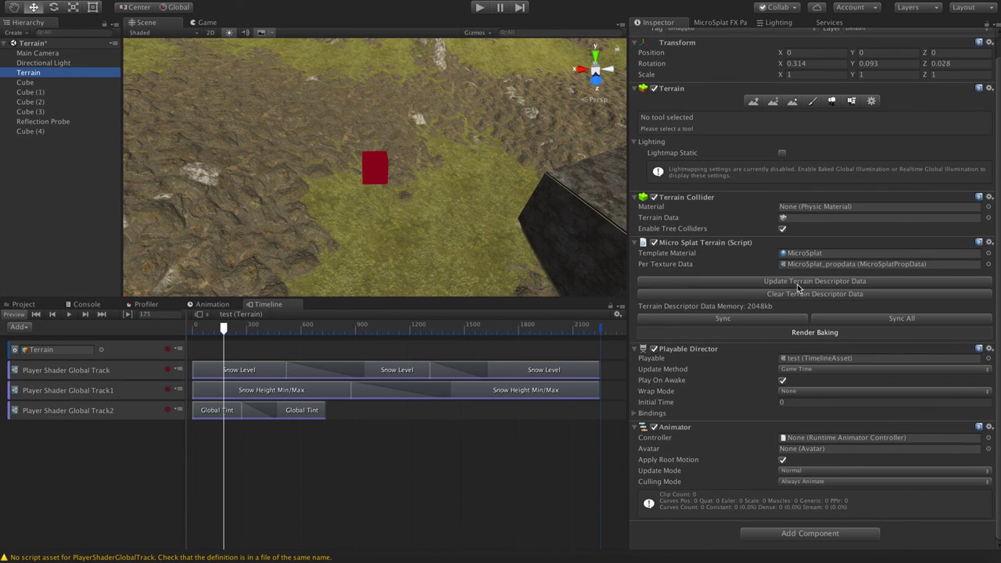
double_click(801, 253)
scroll(841, 312, down, 5)
scroll(841, 315, down, 10)
scroll(841, 315, up, 2)
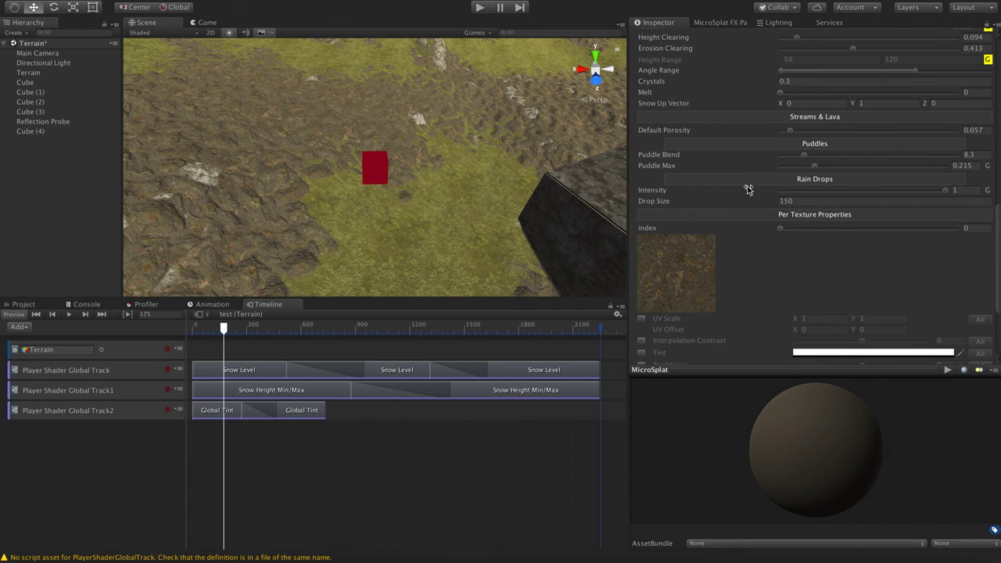